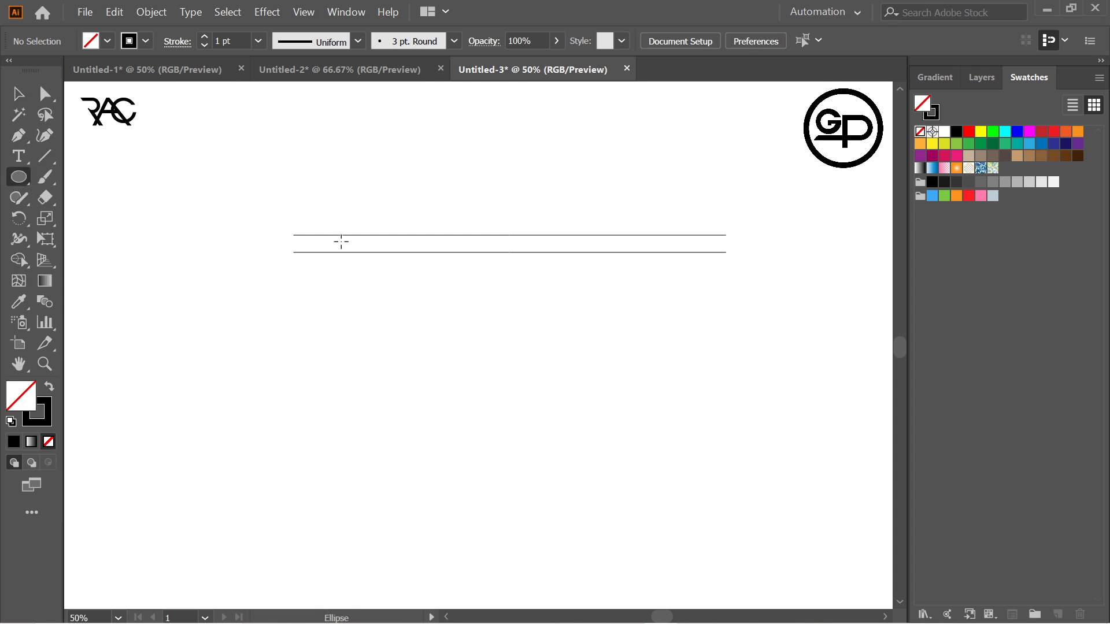
Step: Draw a circle tangent below the upper horizontal line, then duplicate it in place and shrink the copy concentrically to touch the second line
drag(322, 235, 425, 322)
key(ctrl+c)
key(ctrl+f)
click(18, 93)
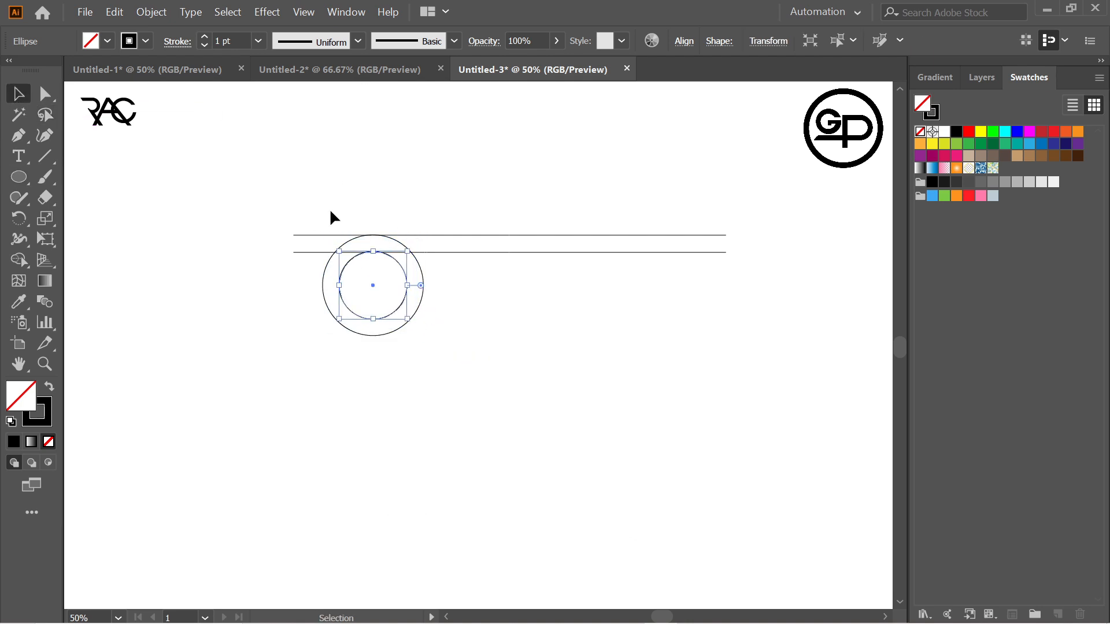
click(330, 214)
Step: Duplicate the pair of horizontal lines downward so the copies touch the bottoms of the inner and outer circles
drag(498, 216, 522, 320)
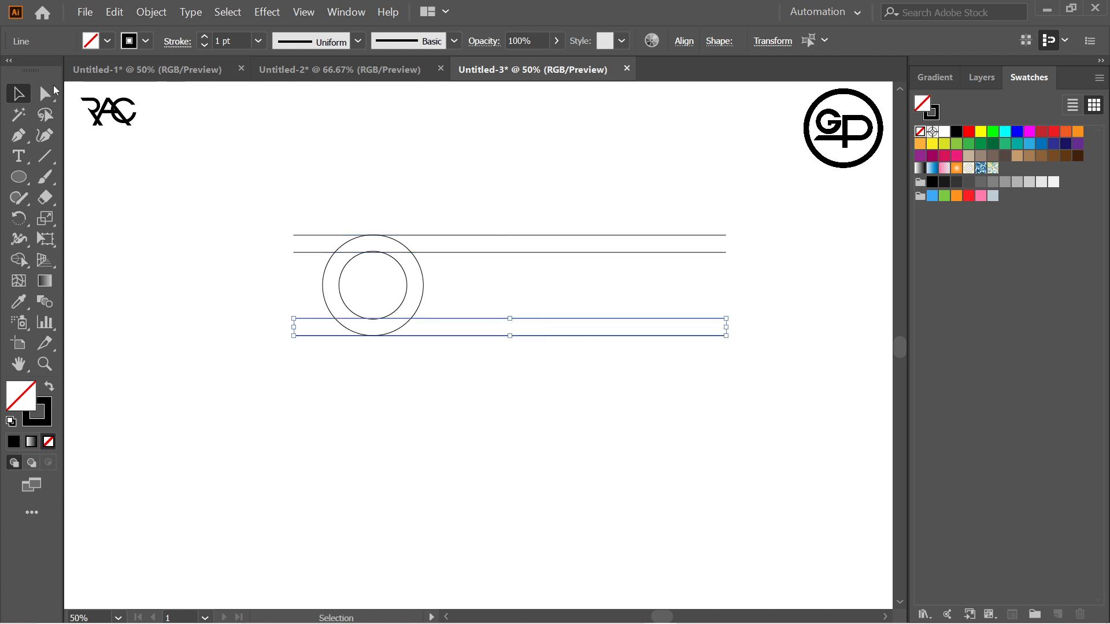
click(476, 131)
click(19, 177)
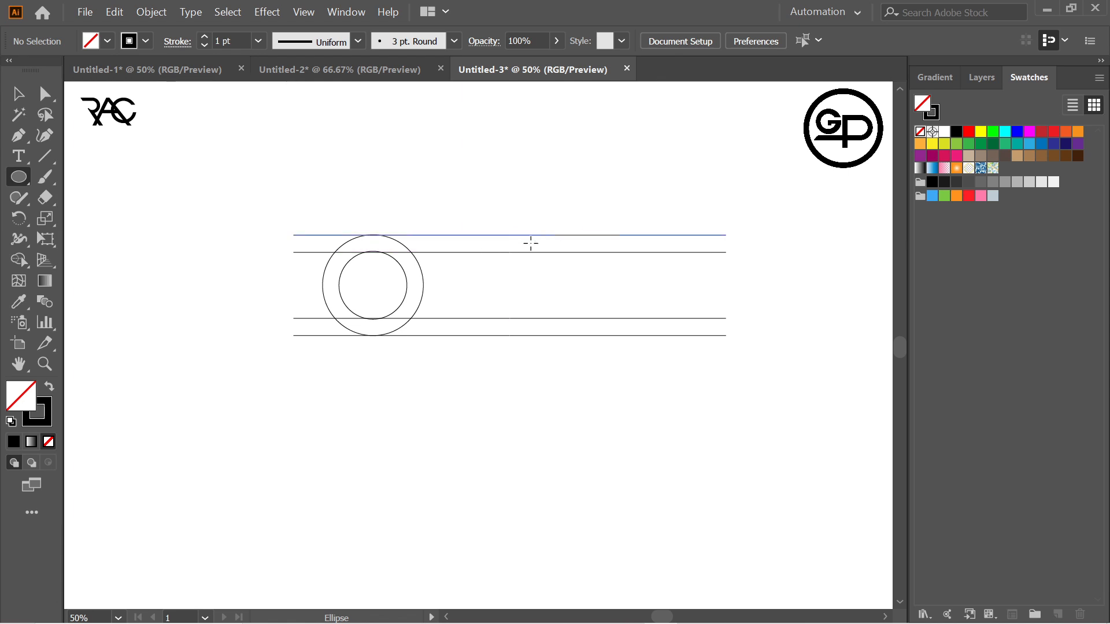
click(20, 95)
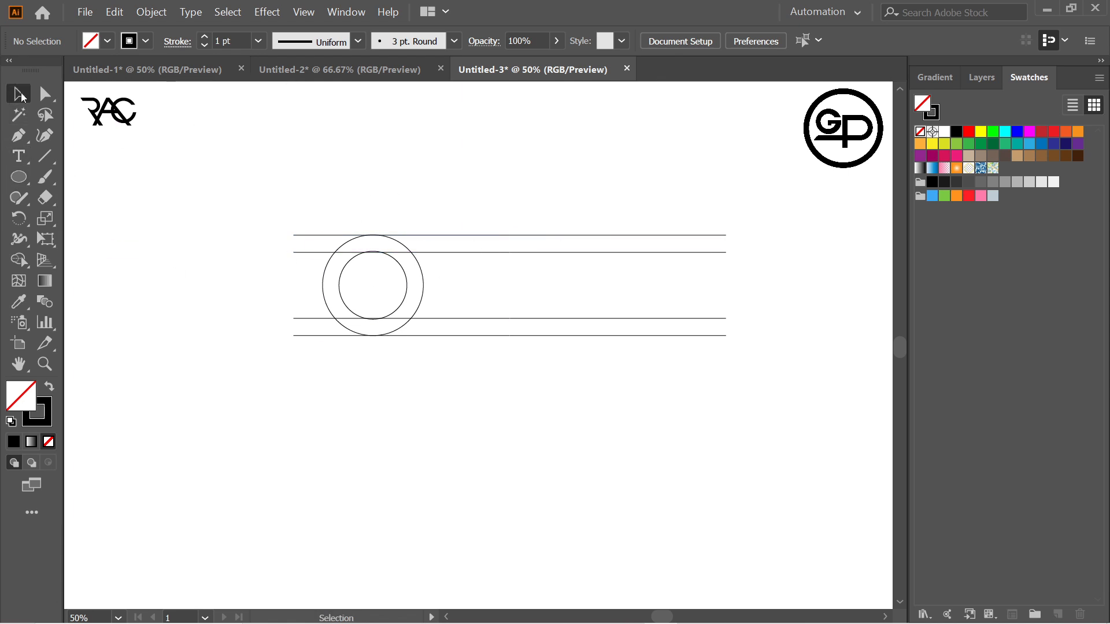
Step: Make a copy of the upper line pair, rotated to slope steeply down to the right, and place it across the circles as the R's leg
drag(497, 184, 547, 271)
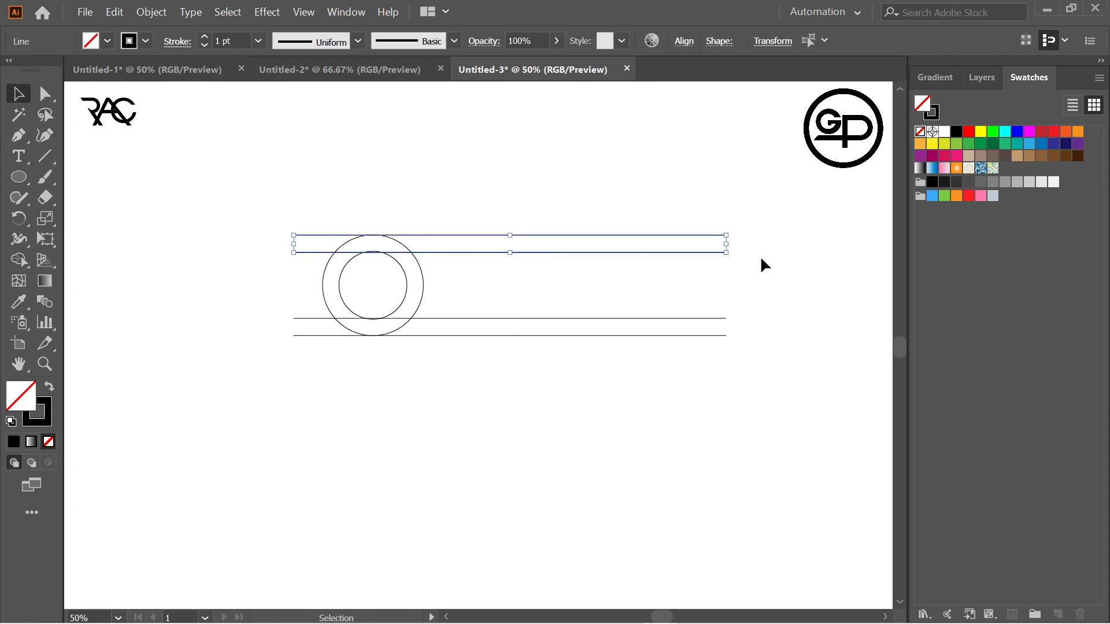
drag(731, 251, 687, 429)
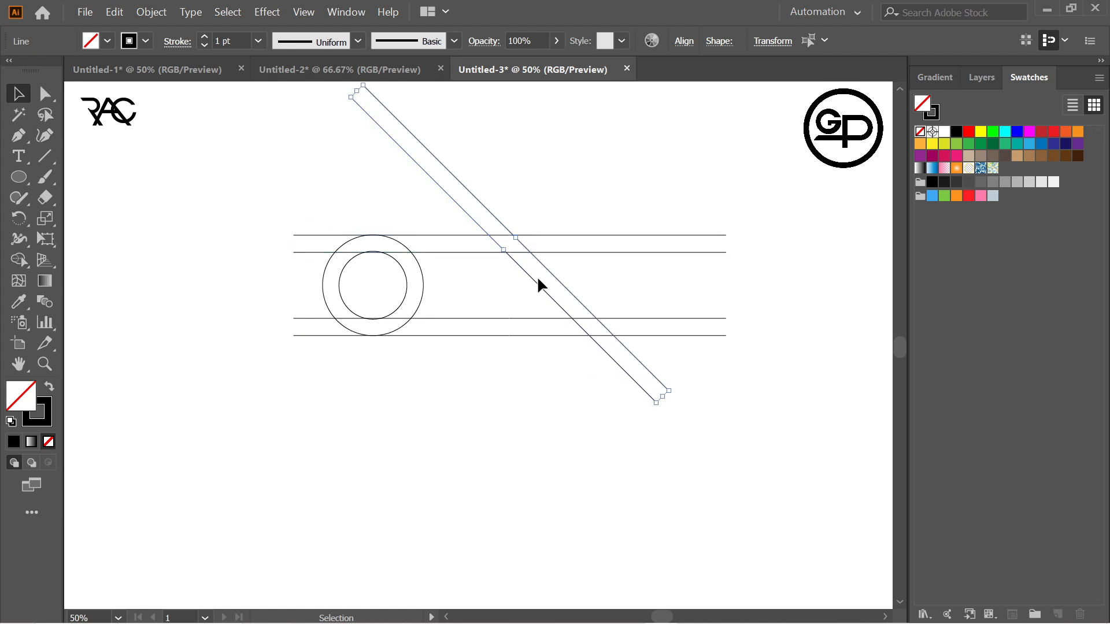
drag(539, 259, 400, 334)
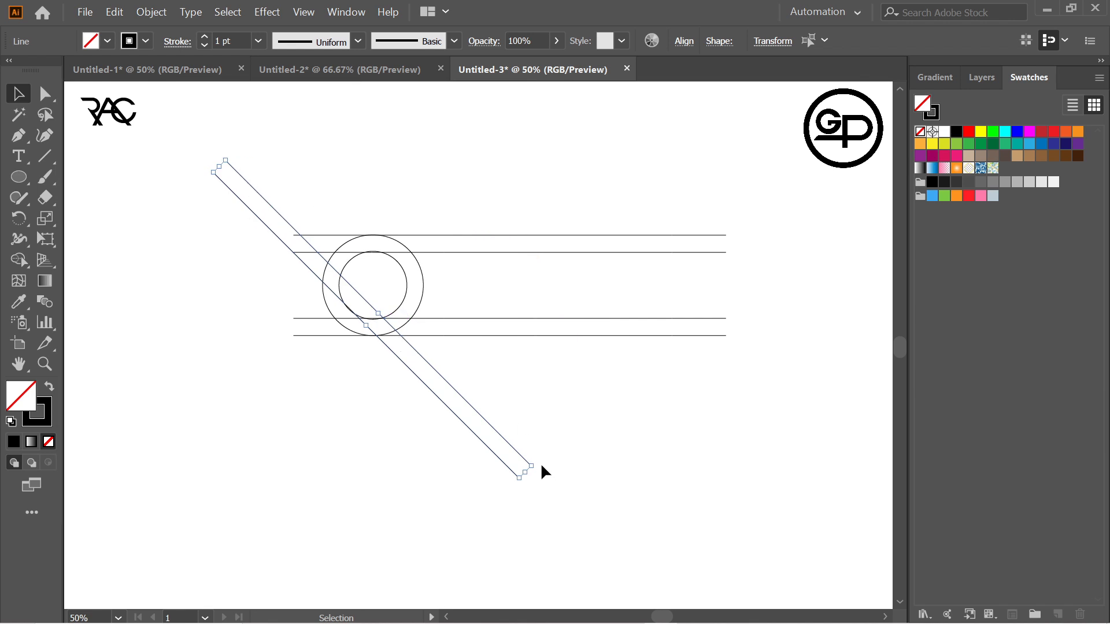
drag(536, 463, 538, 515)
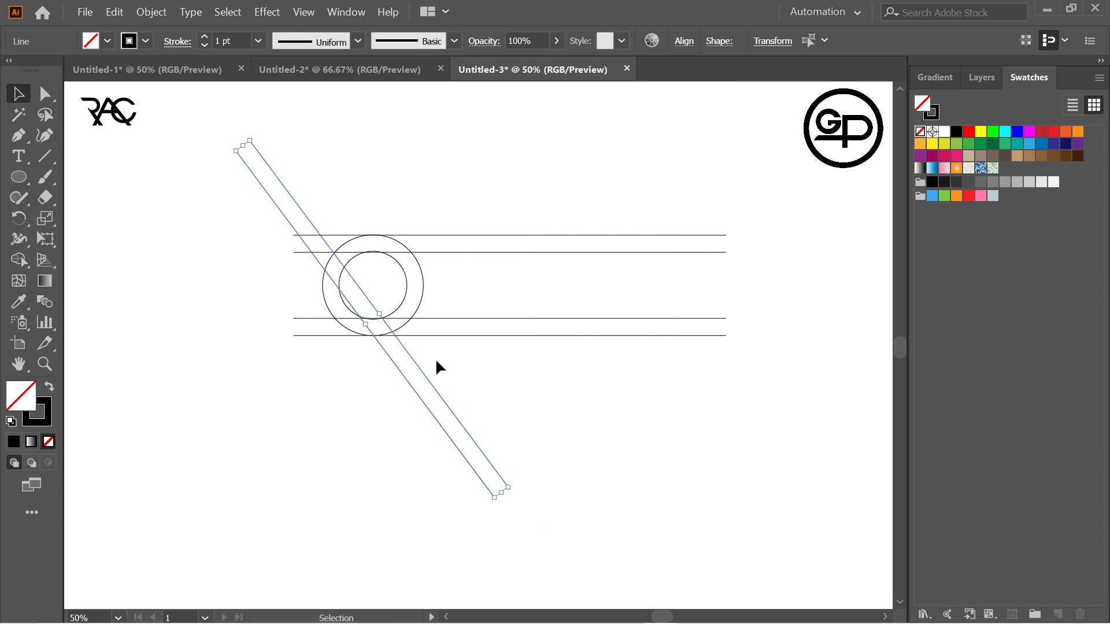
drag(410, 356, 407, 359)
click(375, 210)
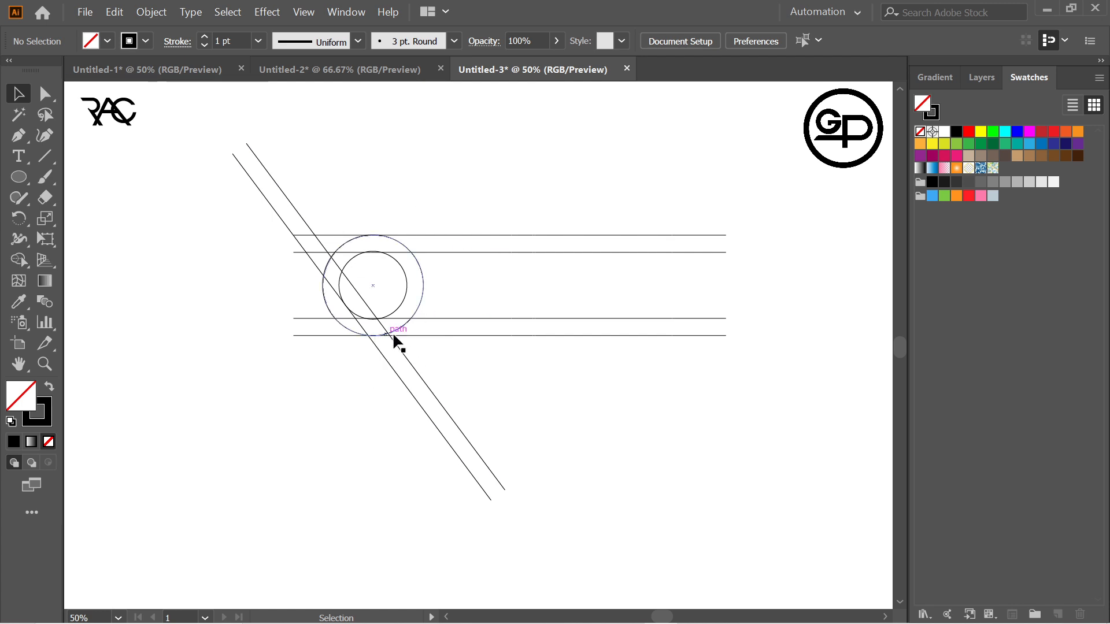
Step: Duplicate the slanted line pair with the opposite slope and place it right of the circles, crossing the R's leg, as the A's left stroke
click(429, 383)
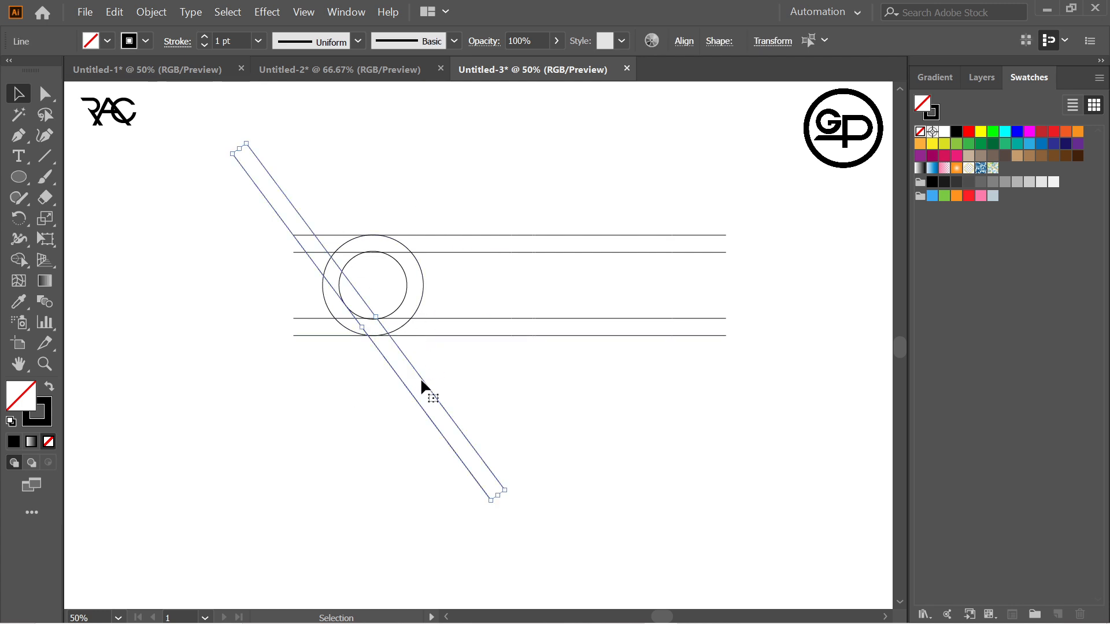
key(a)
key(v)
drag(511, 488, 297, 470)
drag(389, 301, 458, 312)
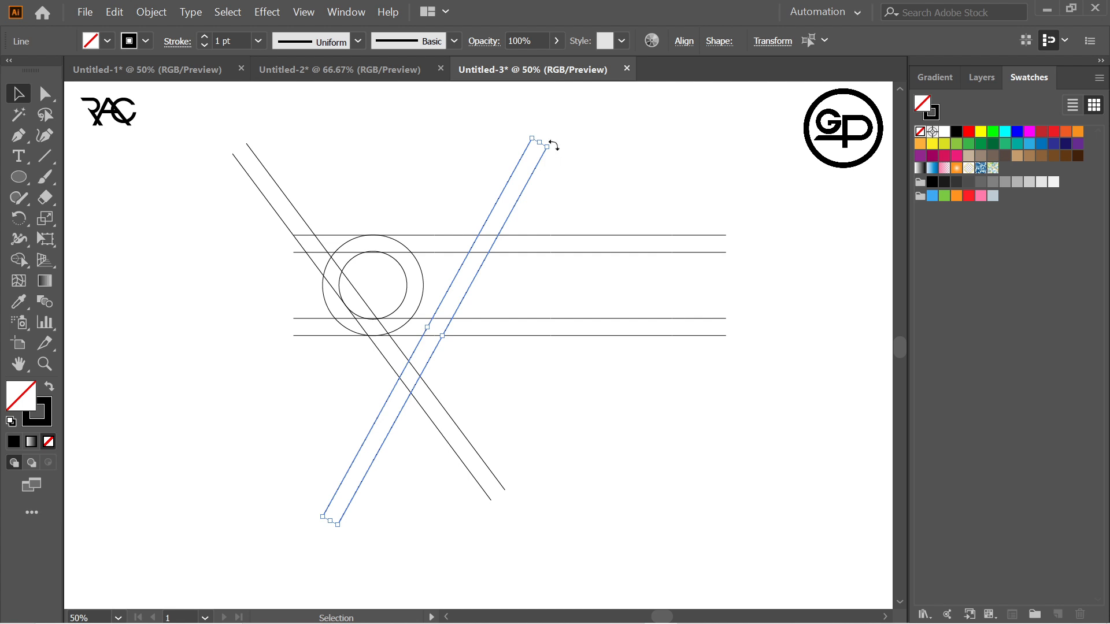
Step: Rotate a copy of the A's left line pair to the opposite slope and place two parallel pairs for the A's right stroke
drag(554, 145, 581, 595)
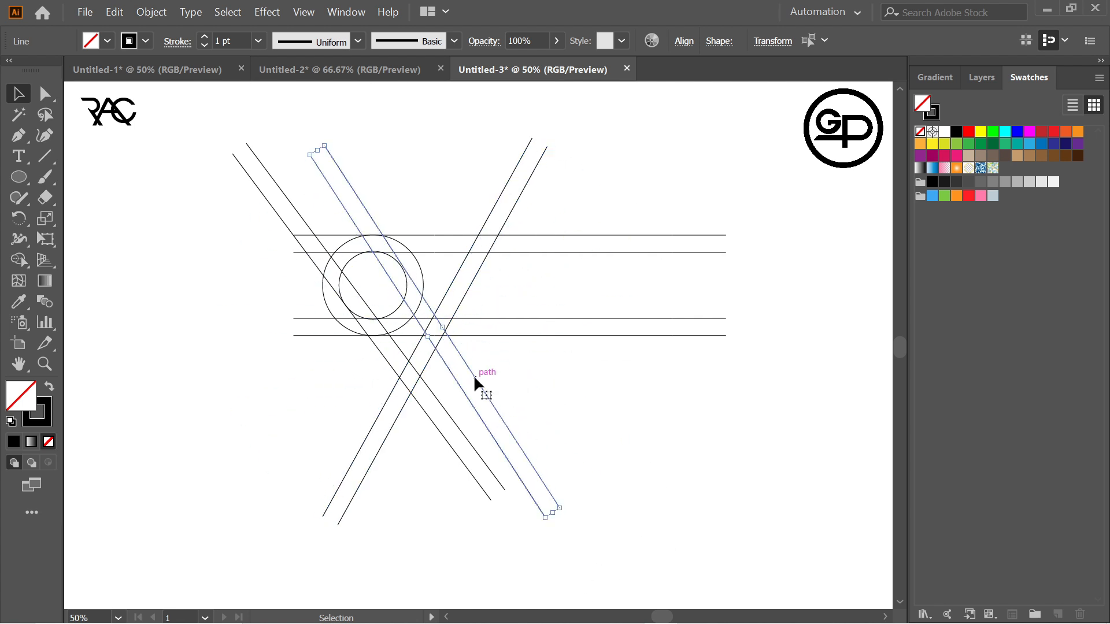
drag(473, 374, 602, 327)
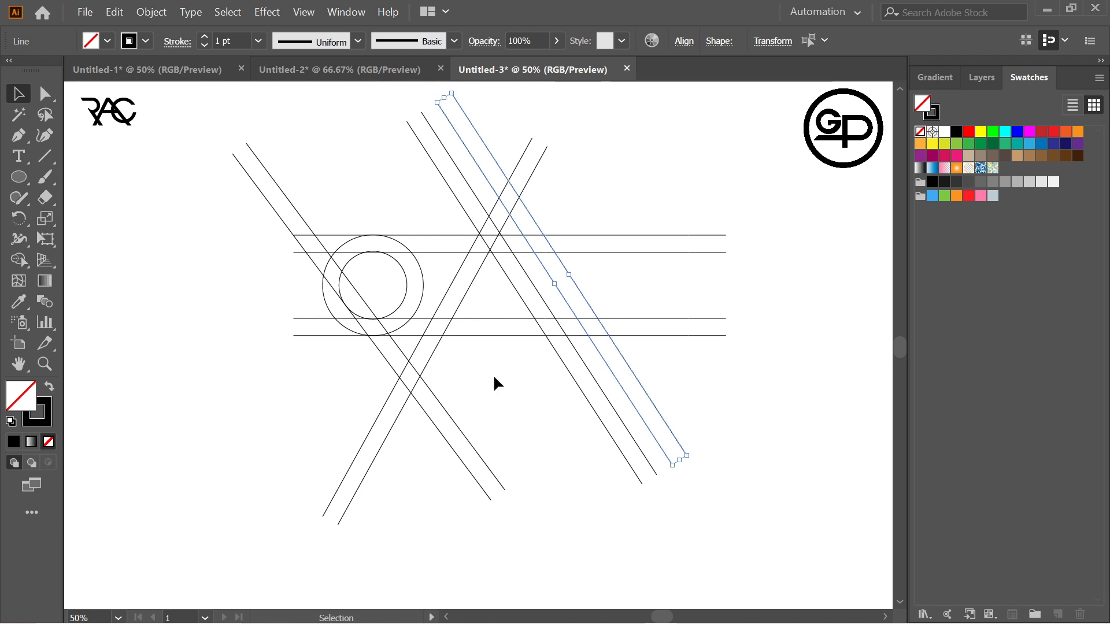
click(483, 305)
Step: Duplicate the lower horizontal line pair further down, near where the R's leg crosses the A's left stroke
click(504, 319)
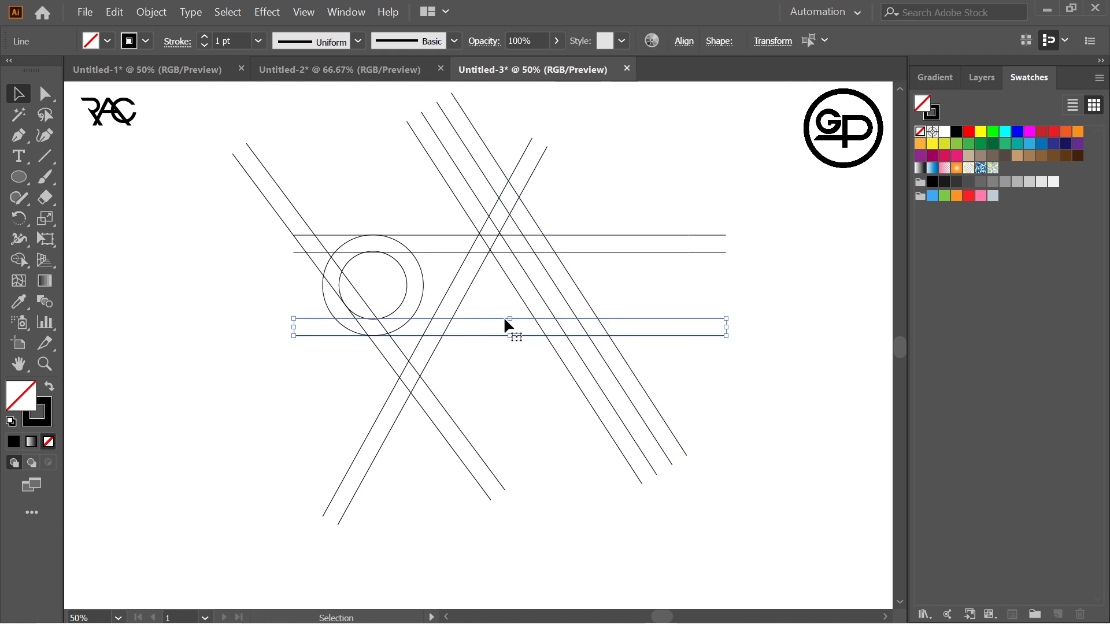
drag(515, 318, 530, 399)
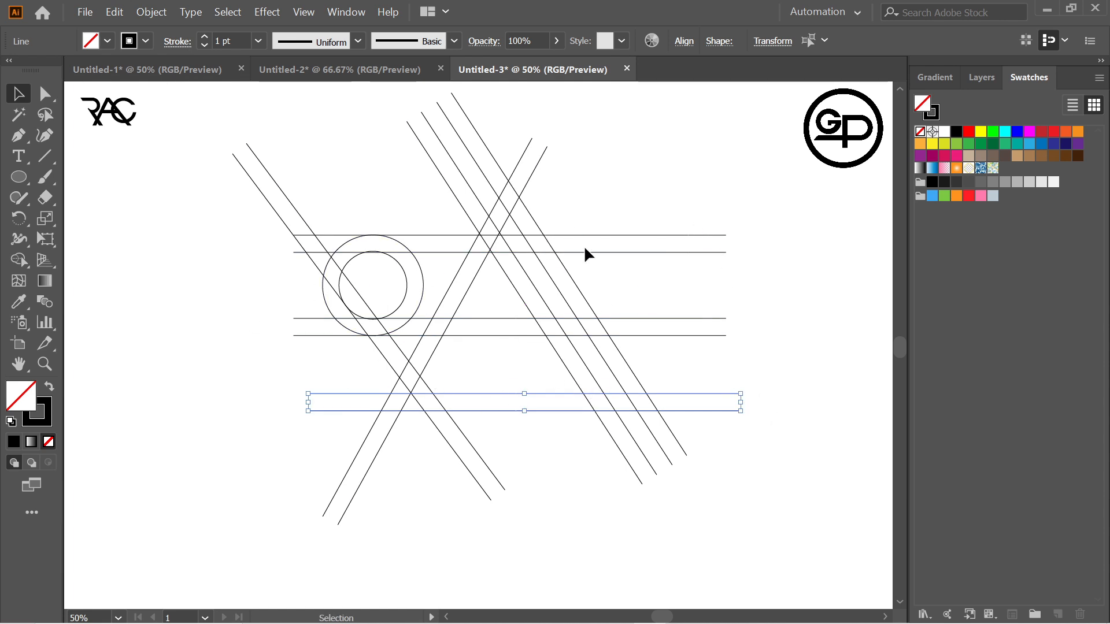
Step: Draw a large circle for the C between the uppermost and second-lowest horizontal lines, and add a smaller concentric copy inside it
click(20, 176)
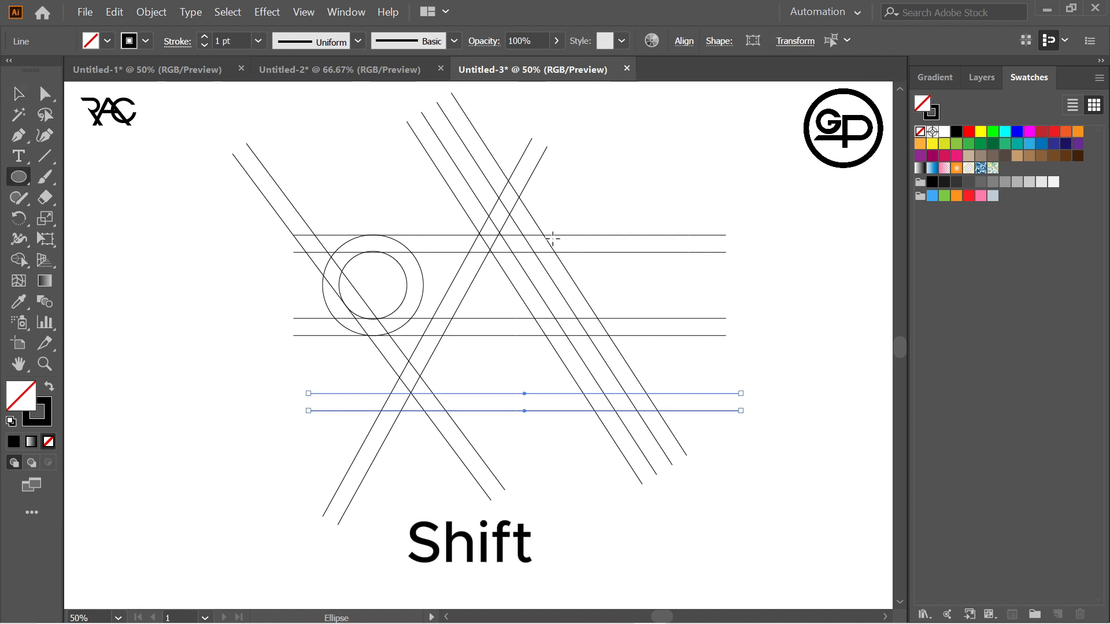
drag(544, 235, 702, 394)
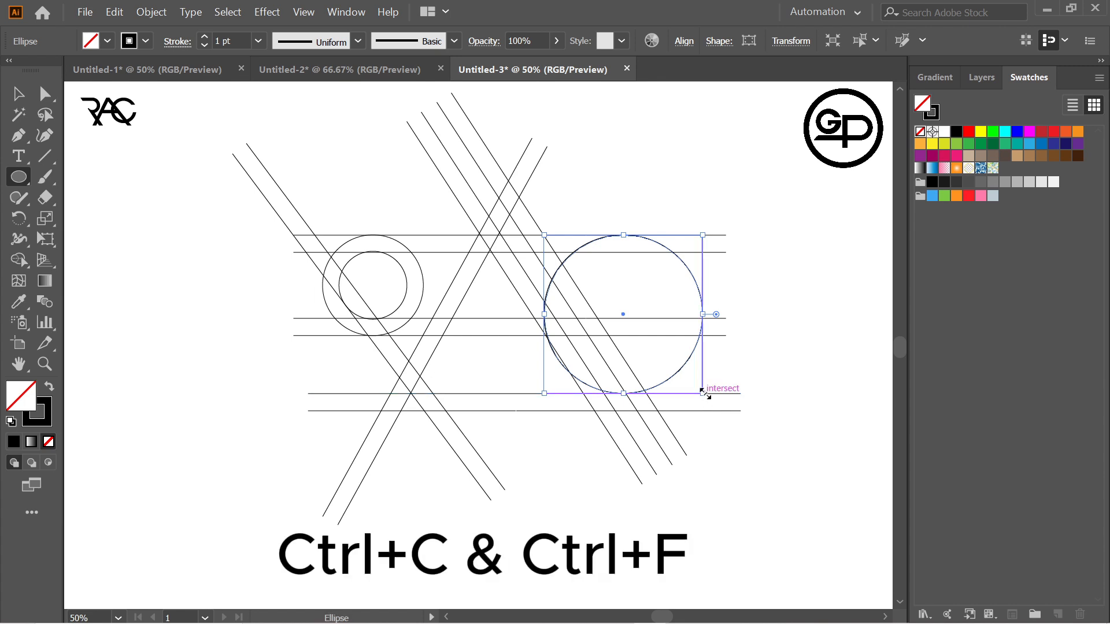
drag(703, 394, 686, 377)
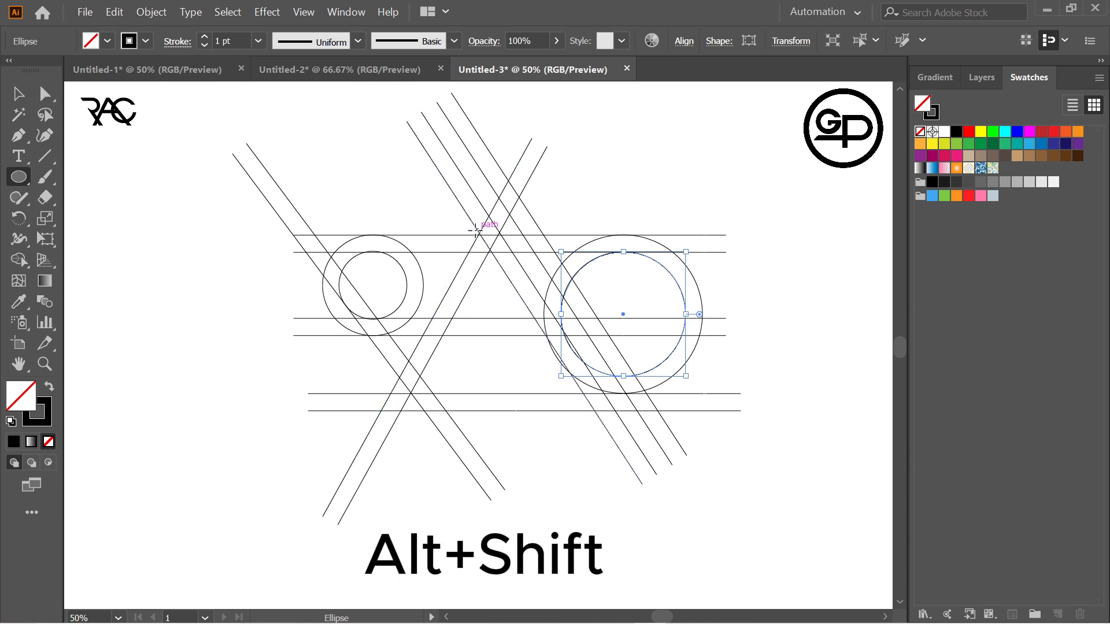
Step: Draw a single horizontal line across both circle pairs, just below the upper line pair, to mark the C's upper opening
click(45, 158)
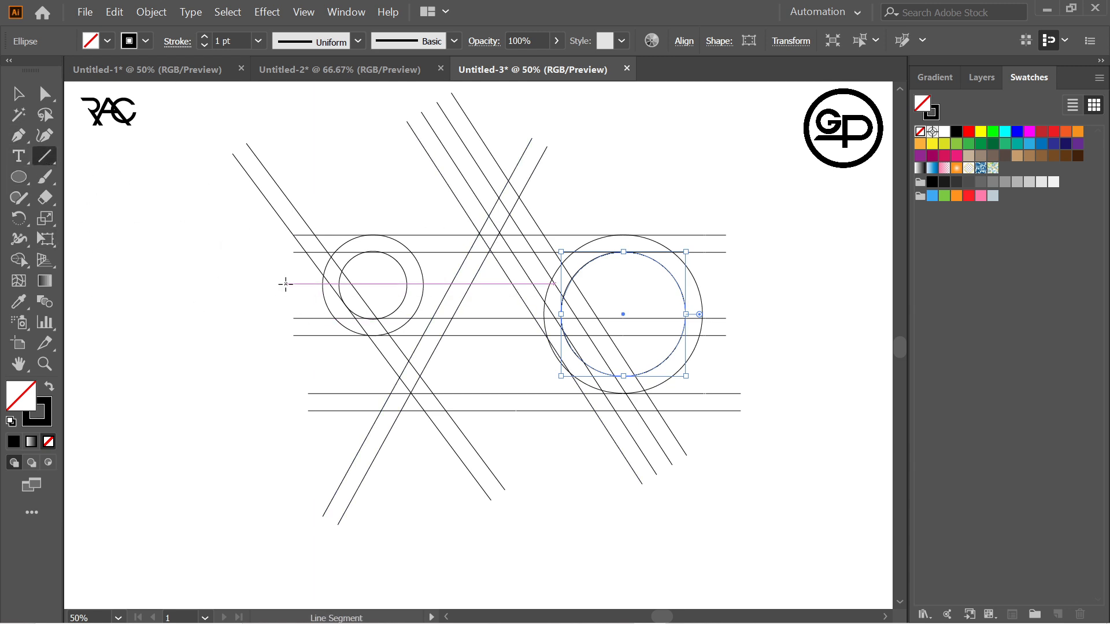
mouse_move(281, 278)
mouse_down()
mouse_move(717, 314)
mouse_move(740, 278)
mouse_up()
click(22, 97)
click(113, 174)
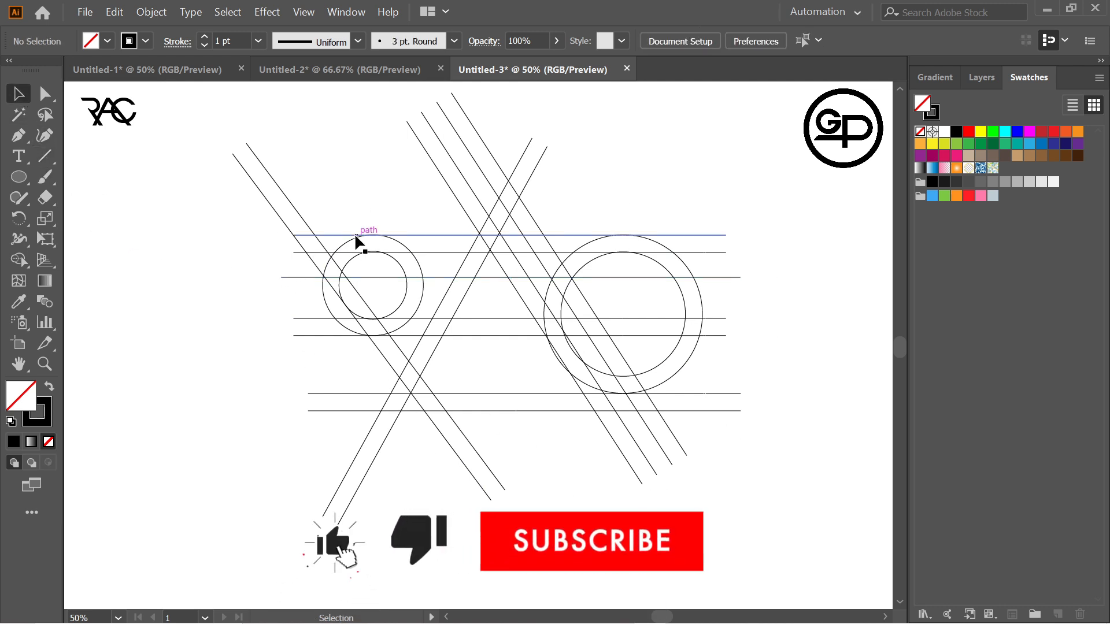
Step: Select all the construction lines and circles and merge the regions forming the R's bowl and leg with Shape Builder
drag(165, 194, 709, 470)
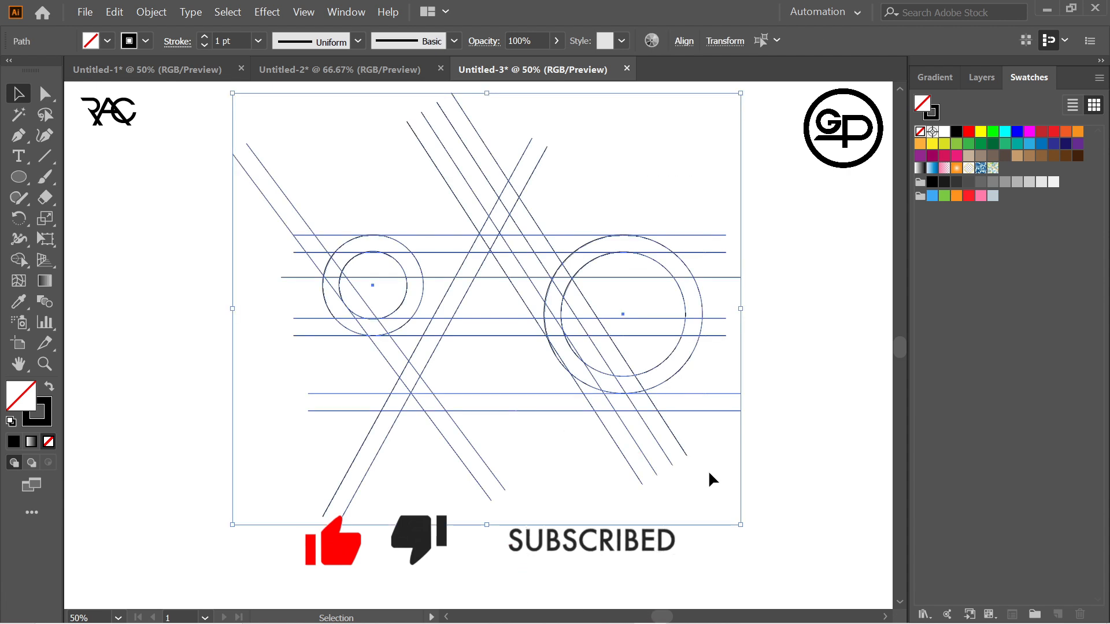
click(19, 260)
mouse_move(336, 241)
mouse_down()
mouse_move(384, 248)
mouse_move(415, 272)
mouse_move(415, 297)
mouse_move(394, 323)
mouse_move(359, 317)
mouse_move(388, 354)
mouse_up()
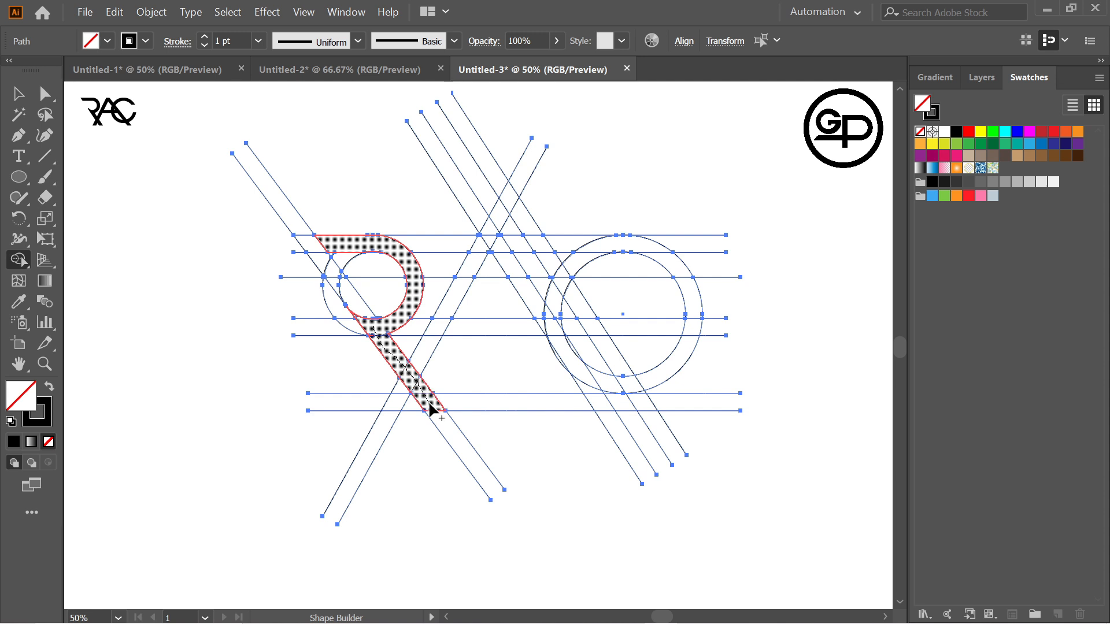
Step: Merge the regions forming the A's two slanted strokes and crossbar into the R shape with Shape Builder
mouse_move(430, 409)
mouse_down()
mouse_move(402, 395)
mouse_move(495, 215)
mouse_move(628, 409)
mouse_up()
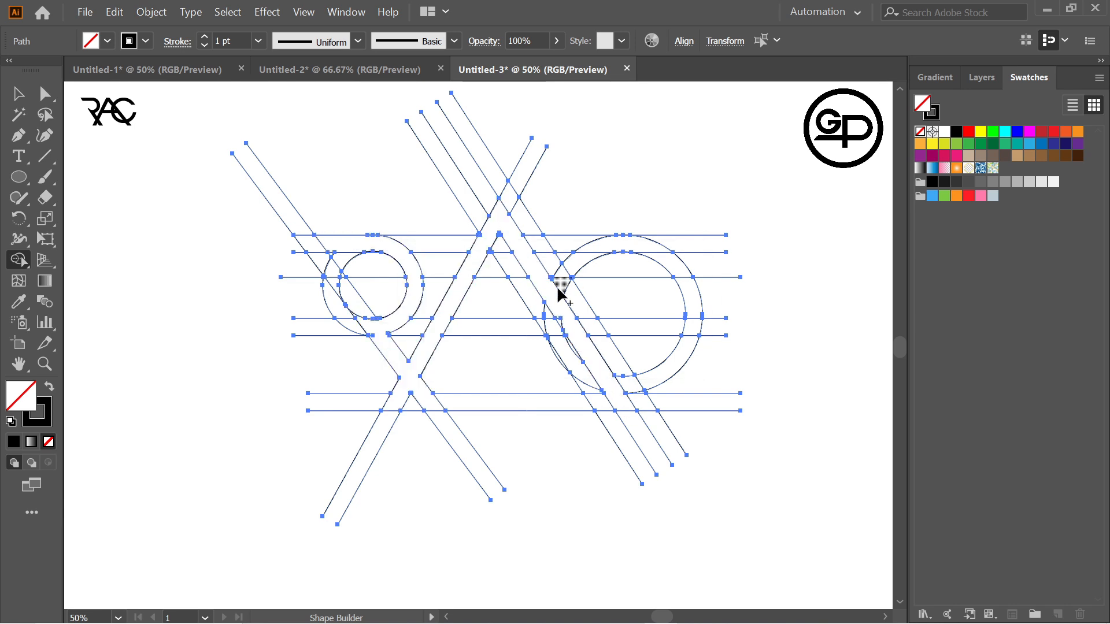
scroll(567, 330, up, 3)
scroll(569, 339, down, 3)
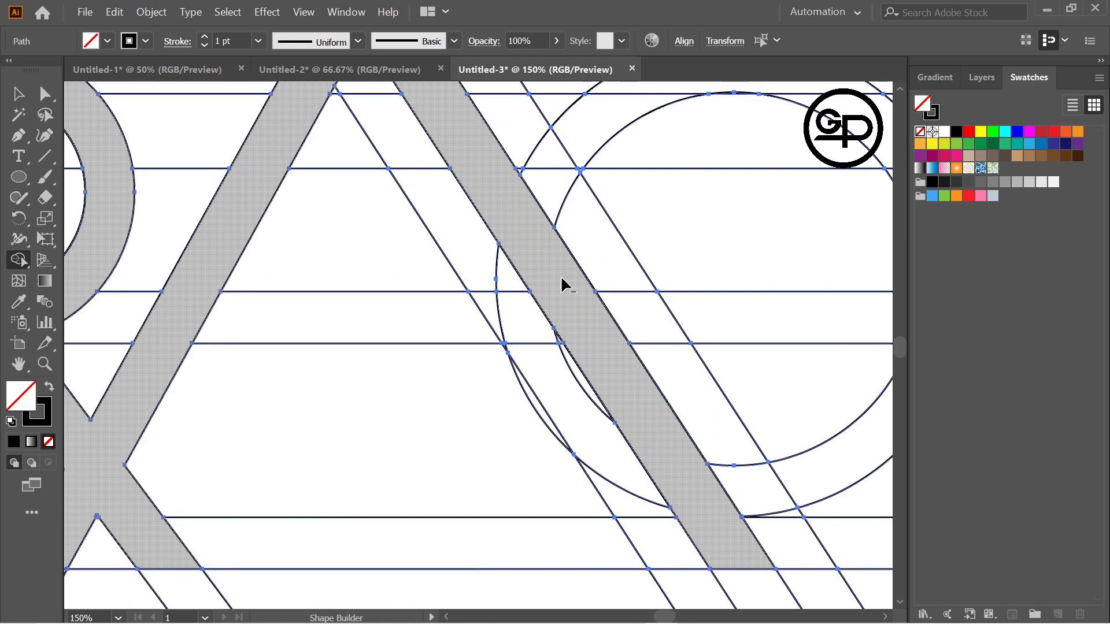
drag(445, 292, 561, 293)
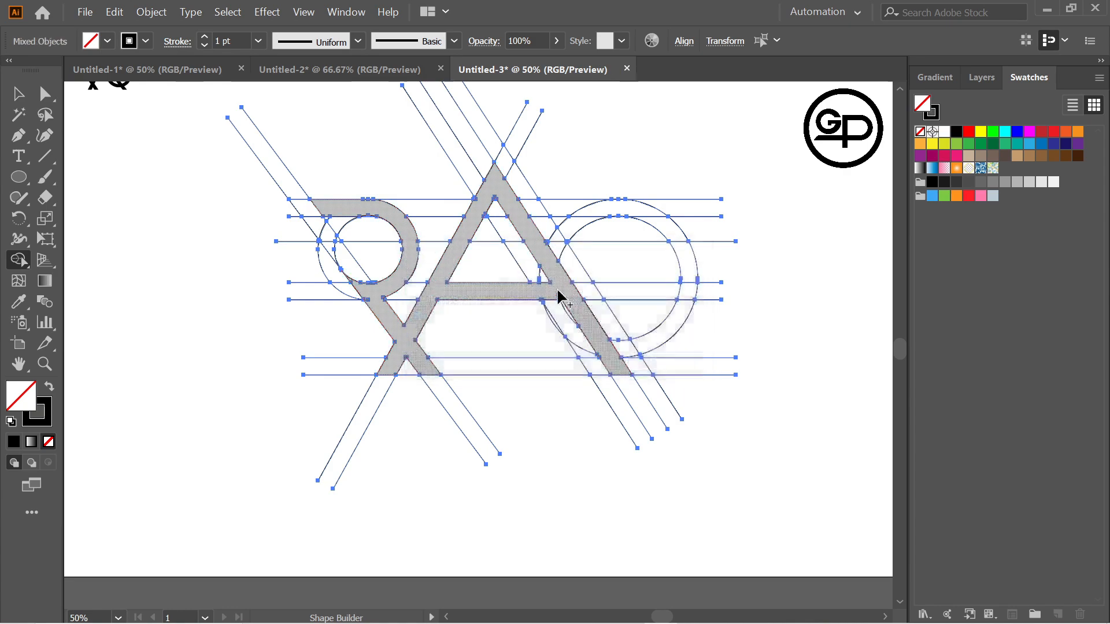
Step: Merge the ring regions forming the C into the letter shape, leaving the ring open between the two horizontal lines on its right side
scroll(566, 298, up, 4)
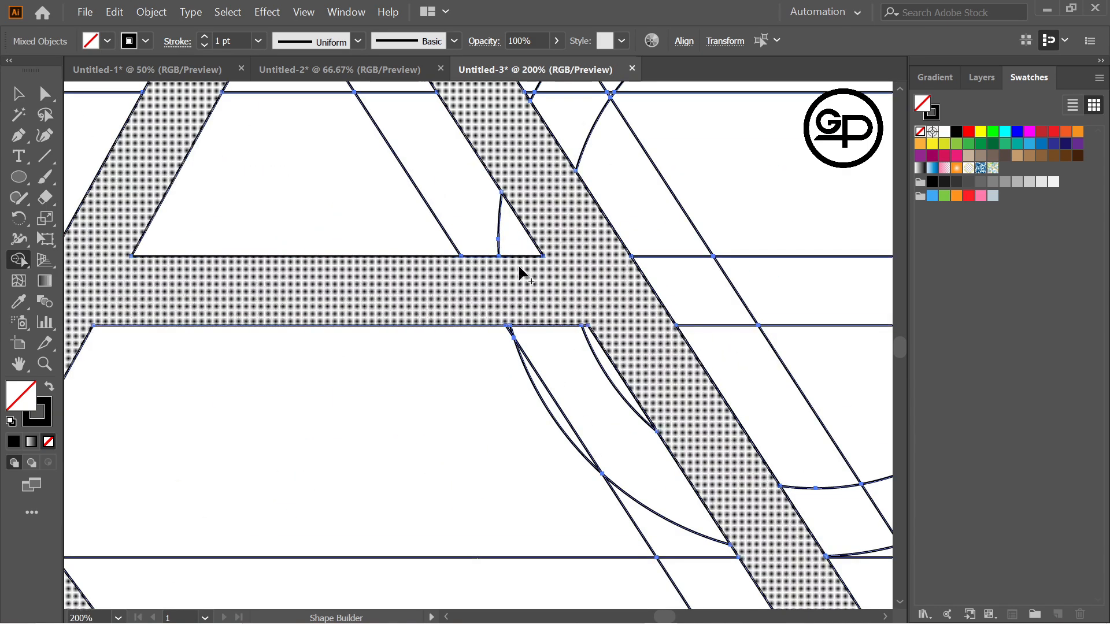
scroll(521, 267, down, 4)
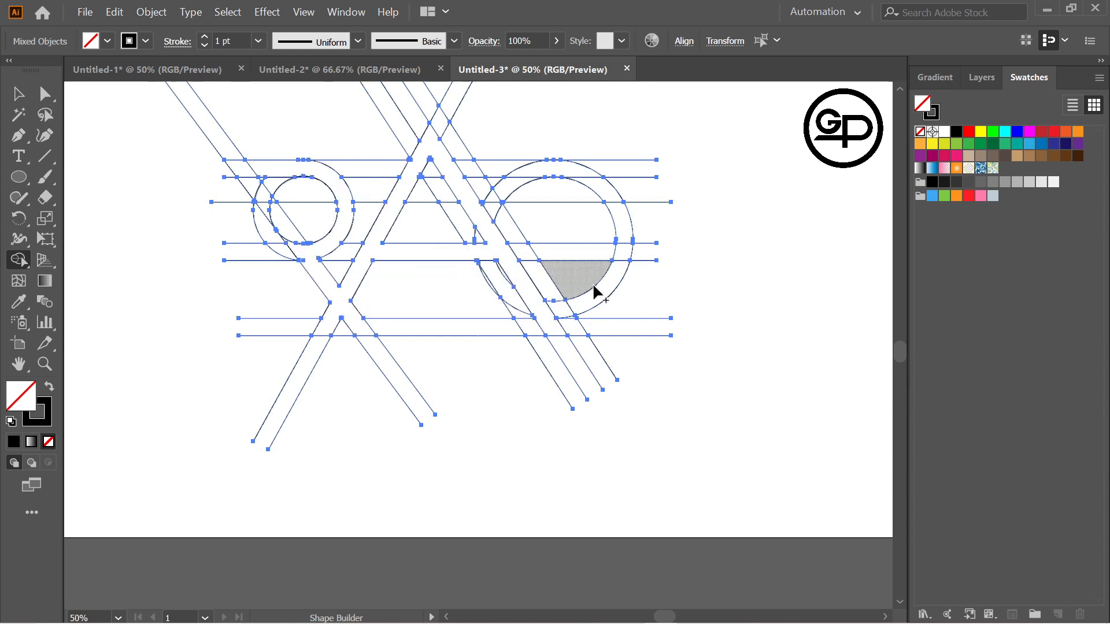
mouse_move(587, 302)
mouse_down()
mouse_move(539, 310)
mouse_move(501, 285)
mouse_up()
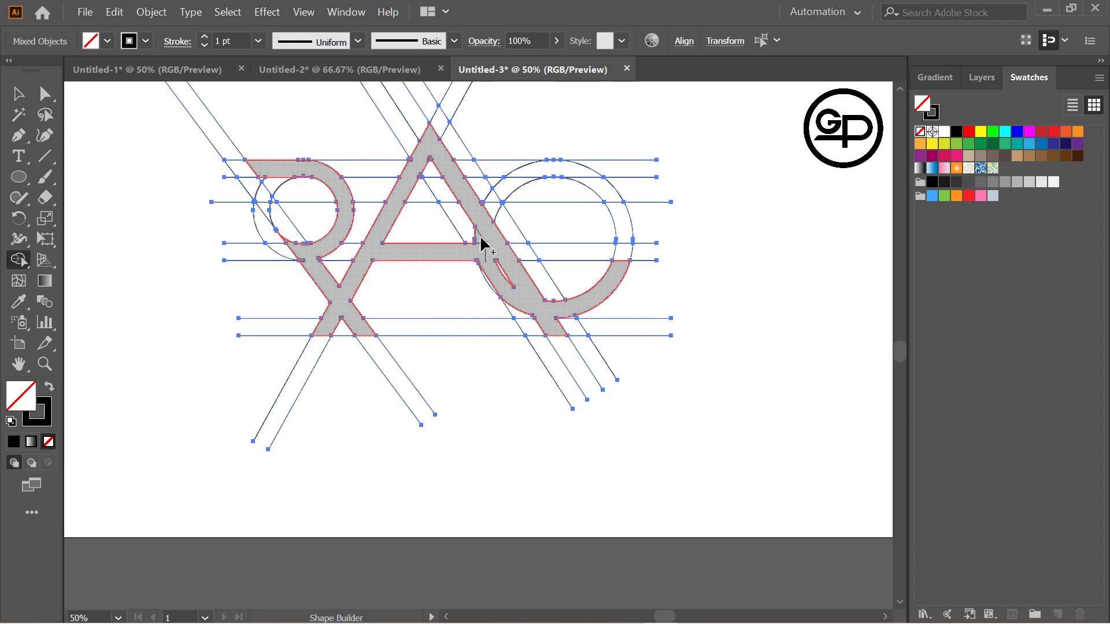
mouse_move(491, 211)
mouse_down()
mouse_move(523, 181)
mouse_move(609, 189)
mouse_move(601, 192)
mouse_up()
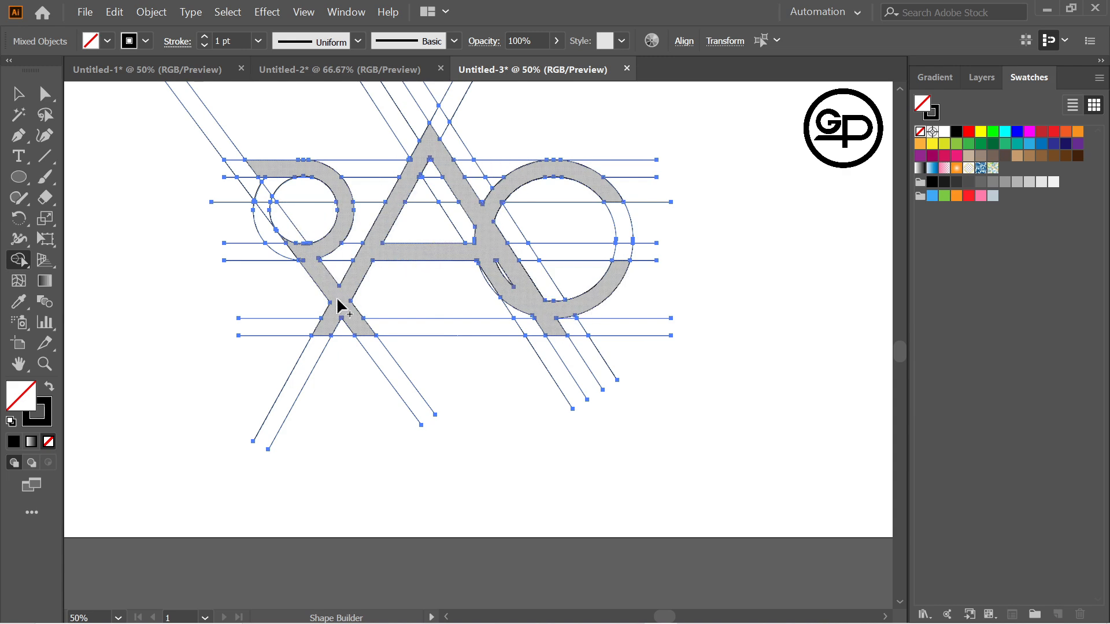
Step: Fill the merged RAC letter shape with black using Shape Builder and deselect the artwork
click(962, 132)
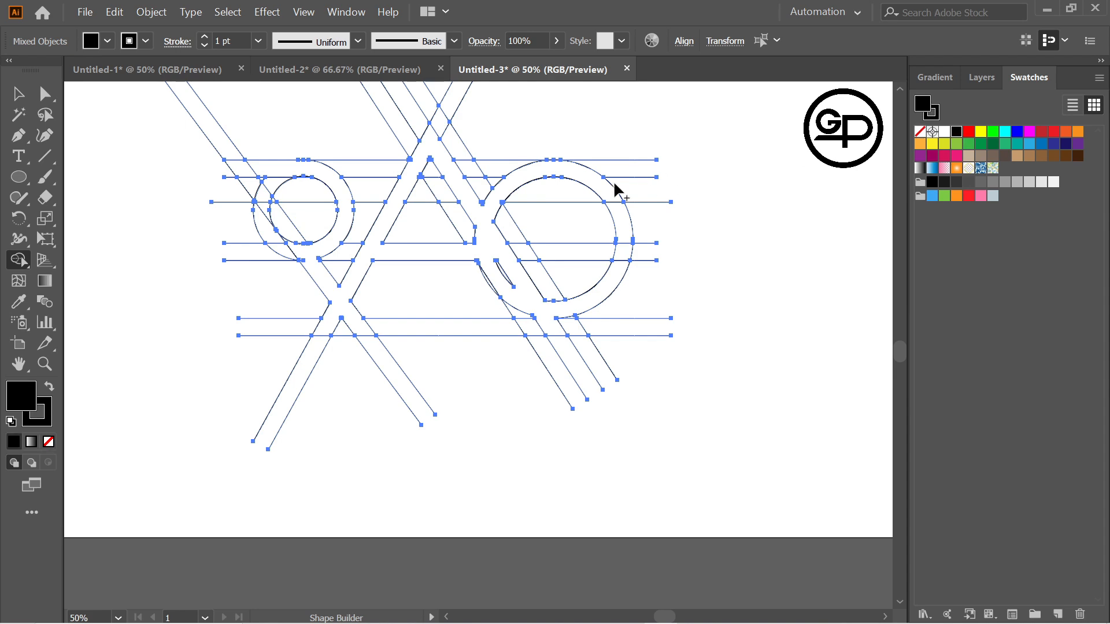
click(613, 186)
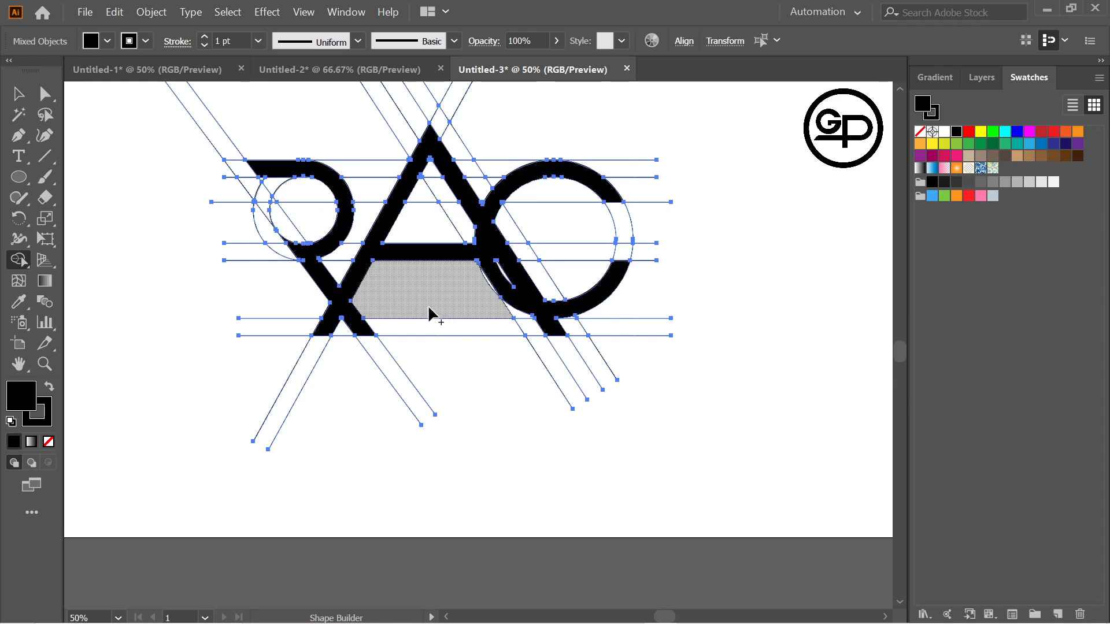
click(19, 94)
click(404, 373)
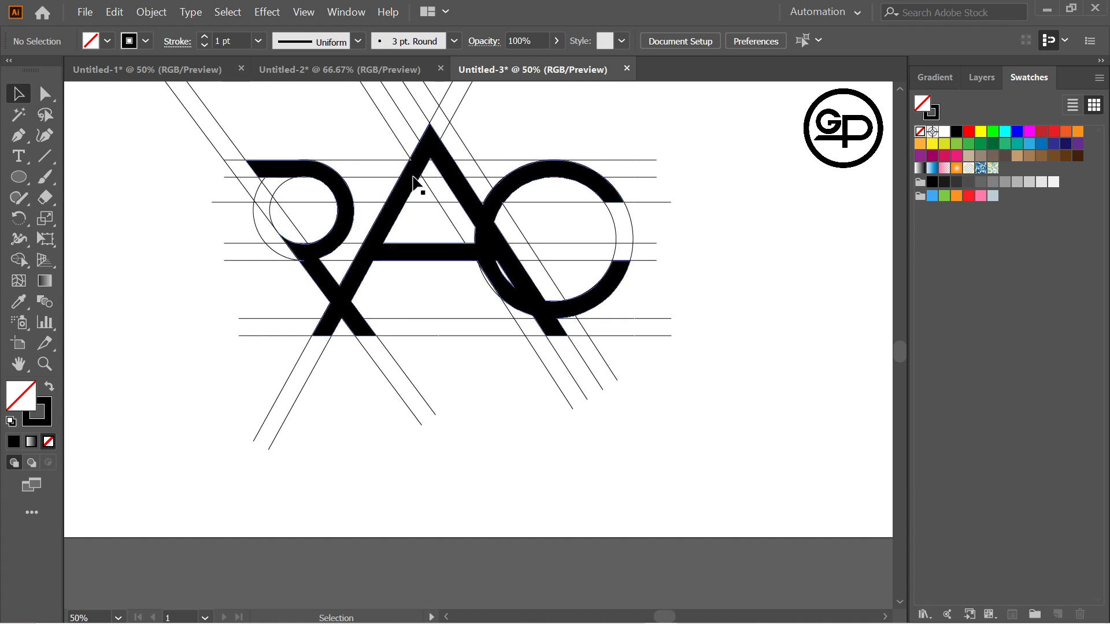
Step: Select all the letter and construction artwork and set up Shape Builder with a black fill
drag(185, 130, 733, 372)
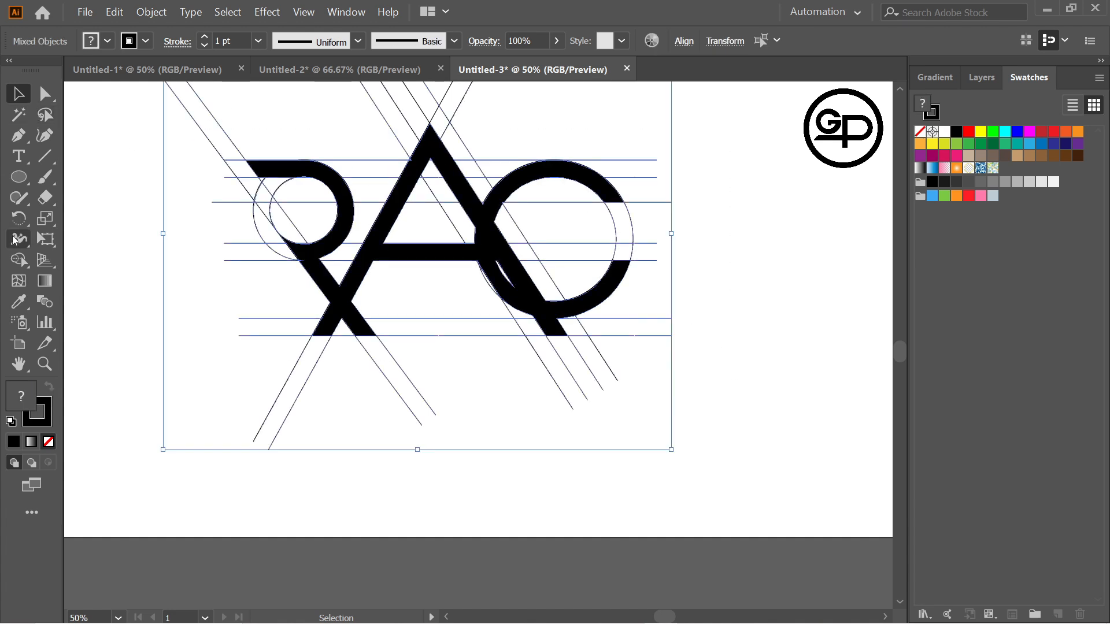
click(19, 260)
click(956, 132)
Step: Examine the junctions of the merged shape around the R's bowl and the A's apex for small unfilled gaps
scroll(347, 196, up, 4)
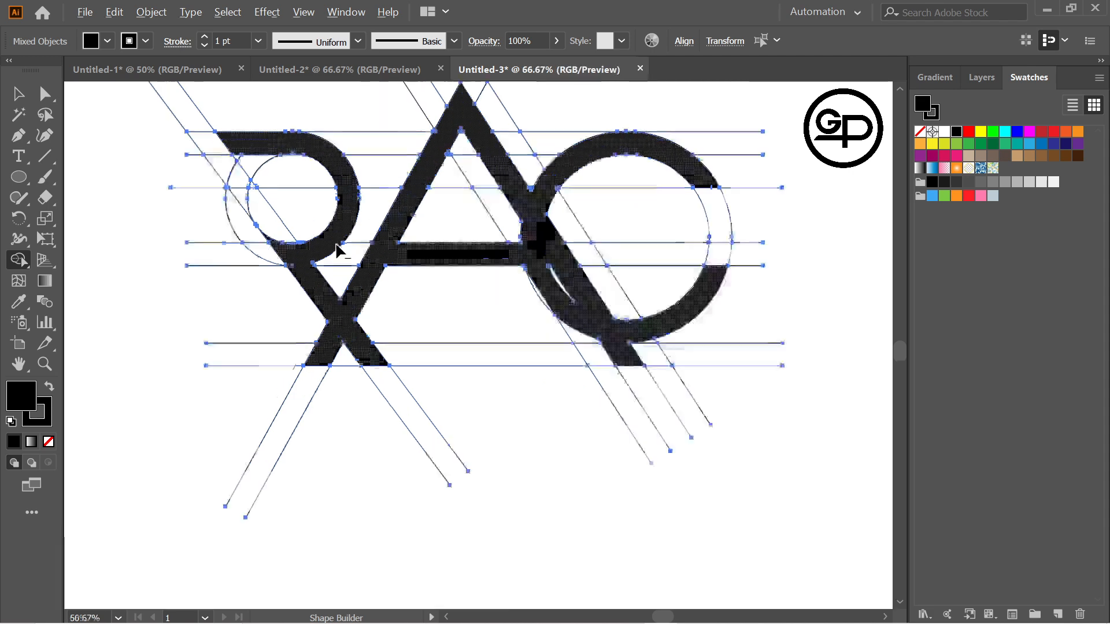
scroll(181, 186, up, 1)
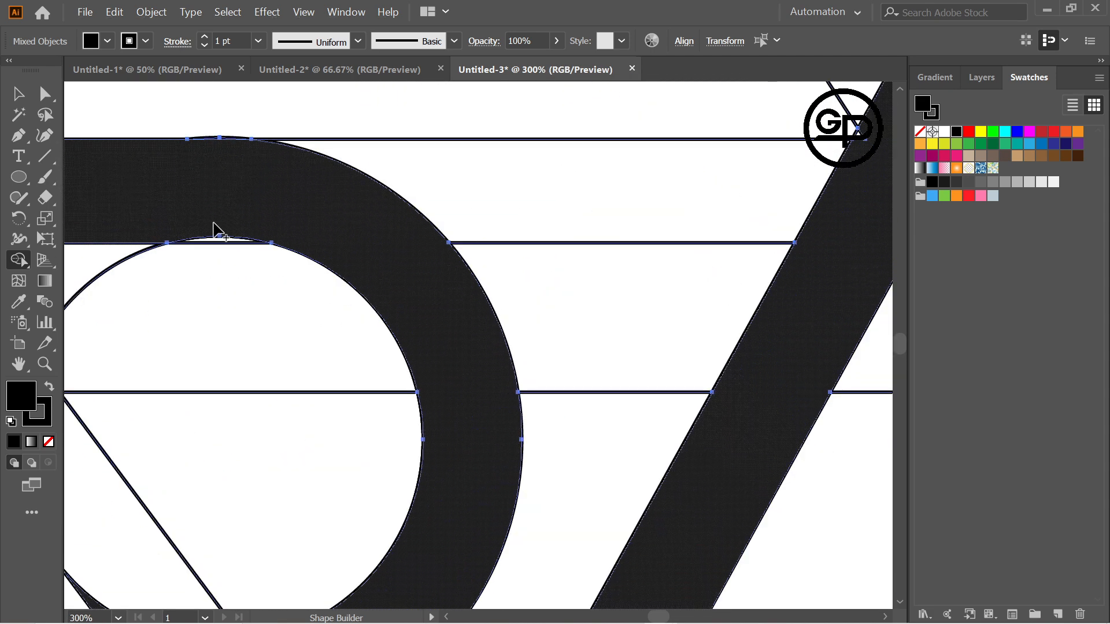
scroll(230, 191, down, 3)
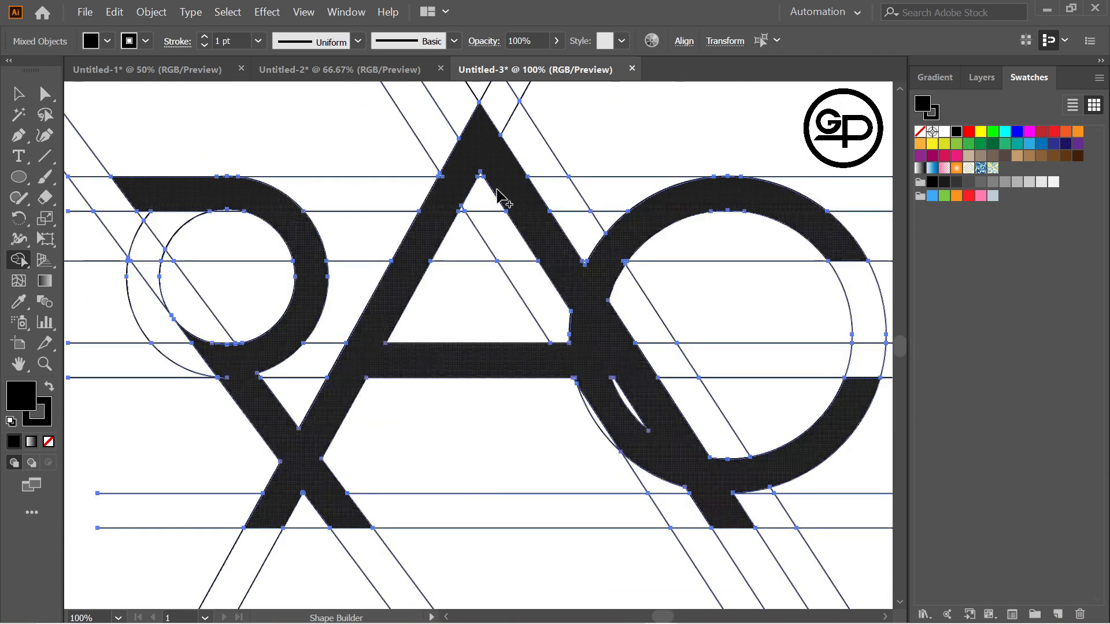
scroll(480, 194, up, 3)
click(384, 173)
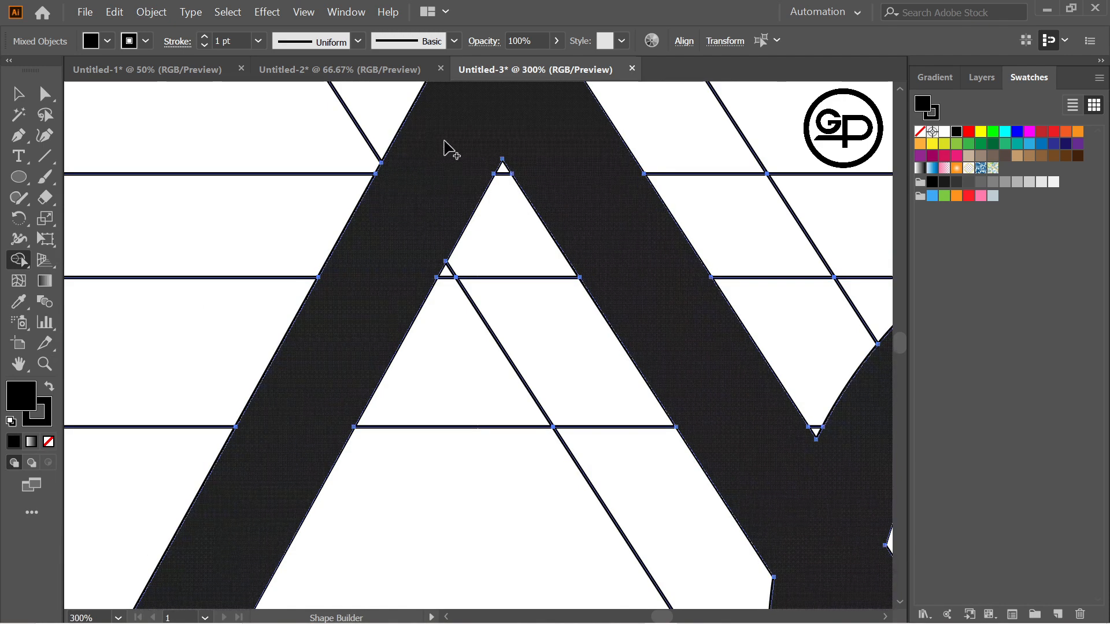
scroll(448, 148, up, 4)
scroll(450, 147, down, 9)
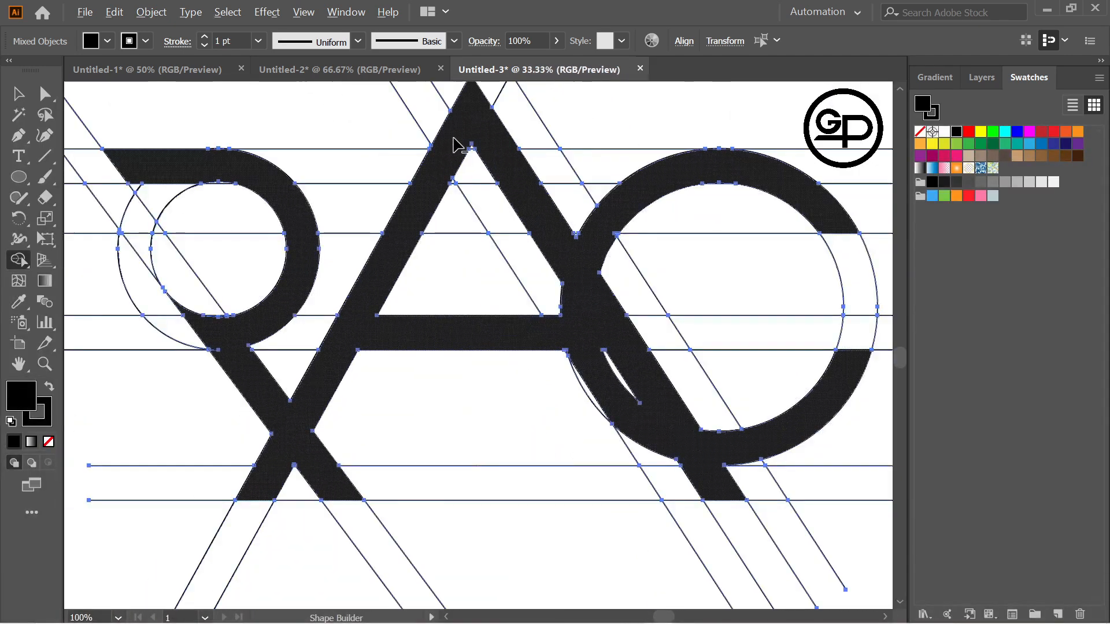
scroll(426, 179, up, 3)
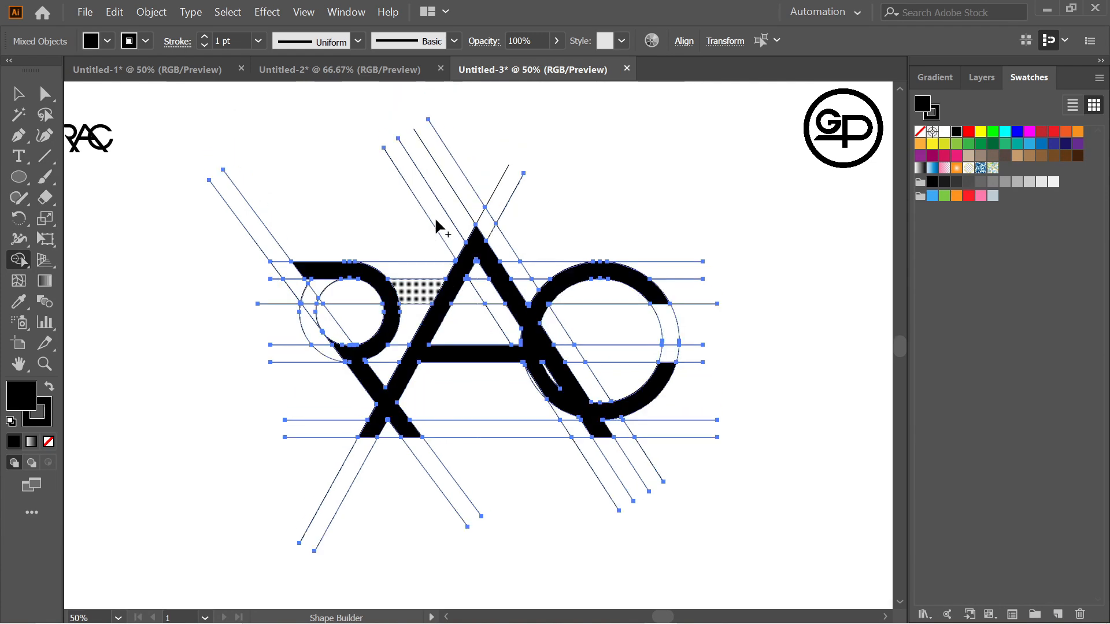
drag(354, 235, 386, 213)
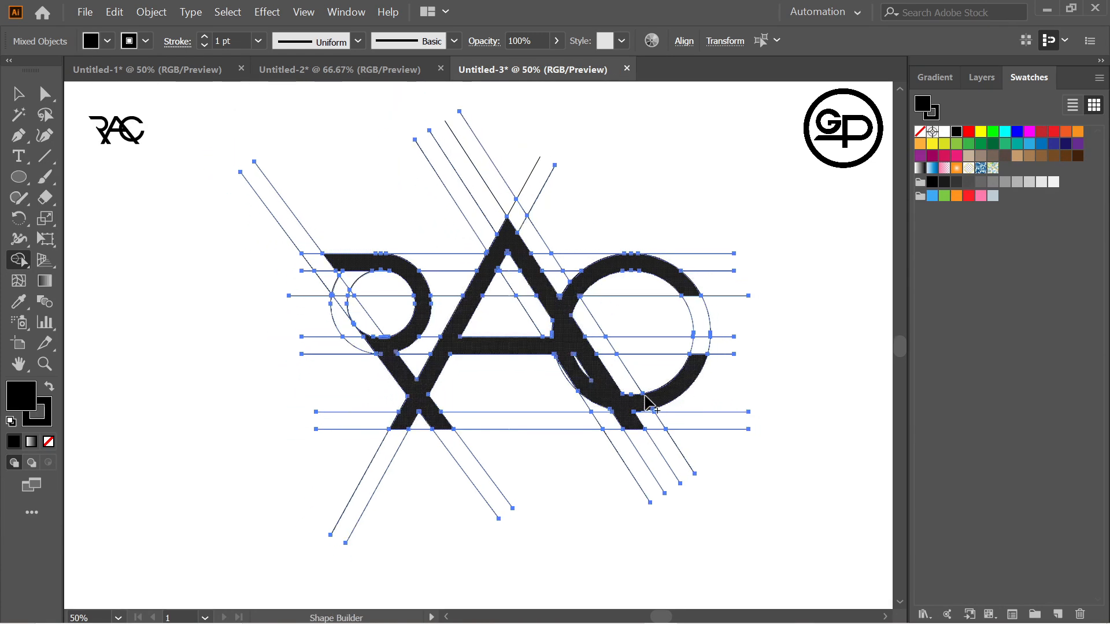
Step: Clear the merged letter shape's fill and erase the thin arc at the top of the C's inner circle with Shape Builder
key(v)
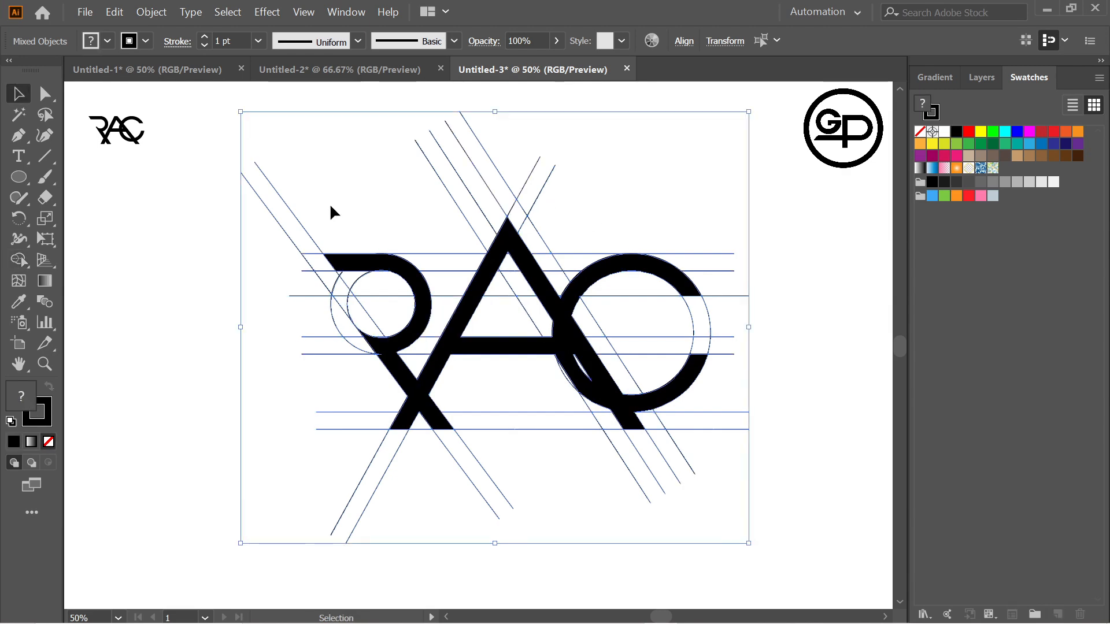
click(19, 261)
scroll(570, 384, up, 1)
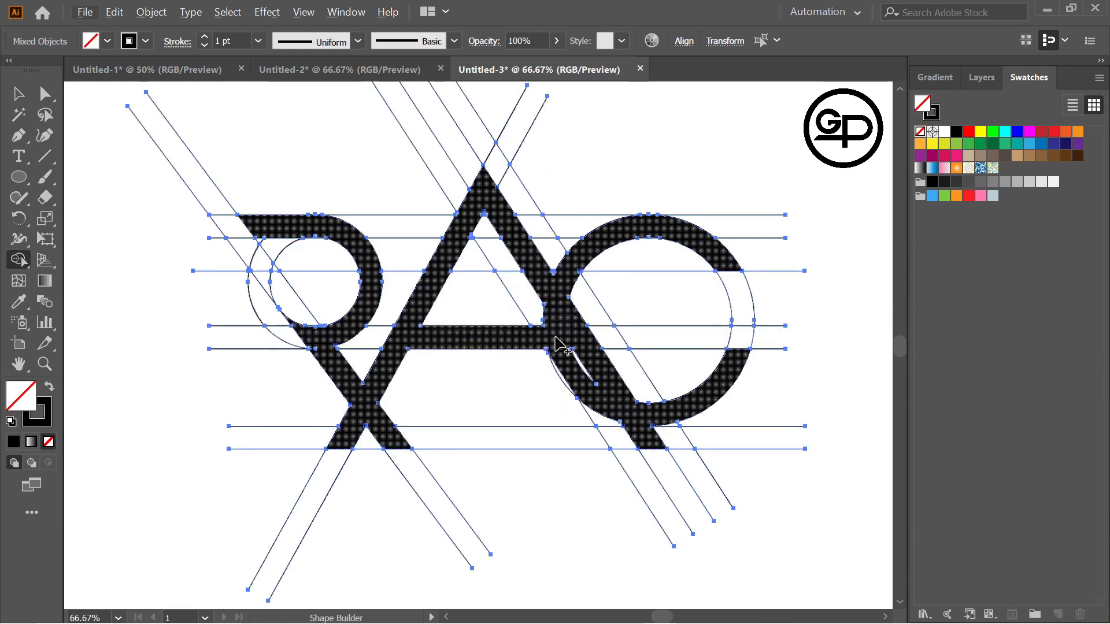
scroll(559, 346, up, 2)
click(569, 415)
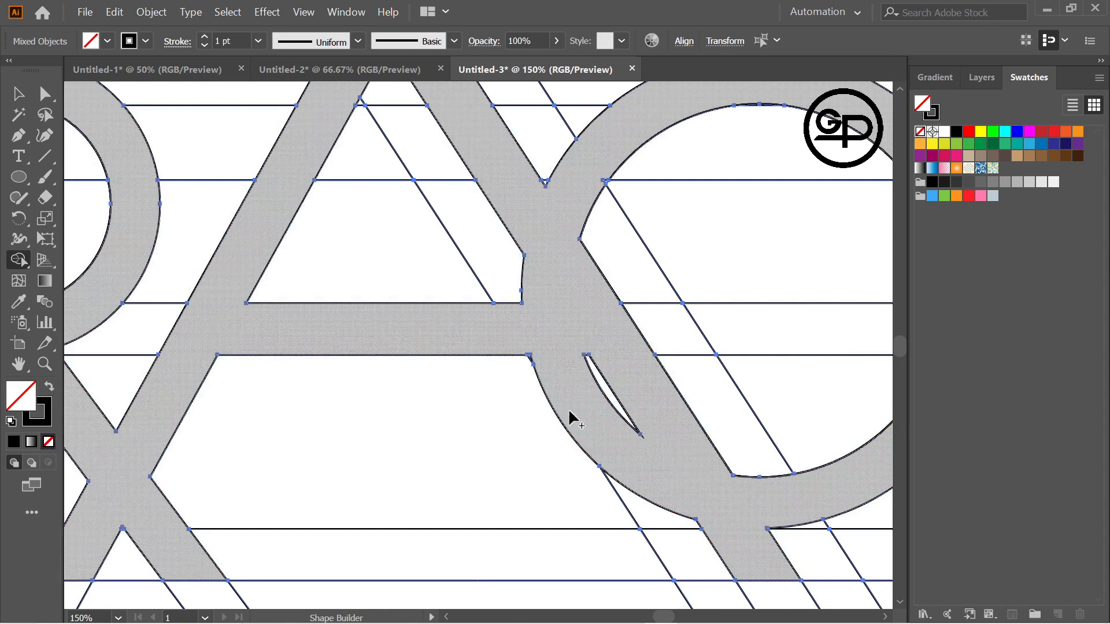
scroll(574, 397, down, 1)
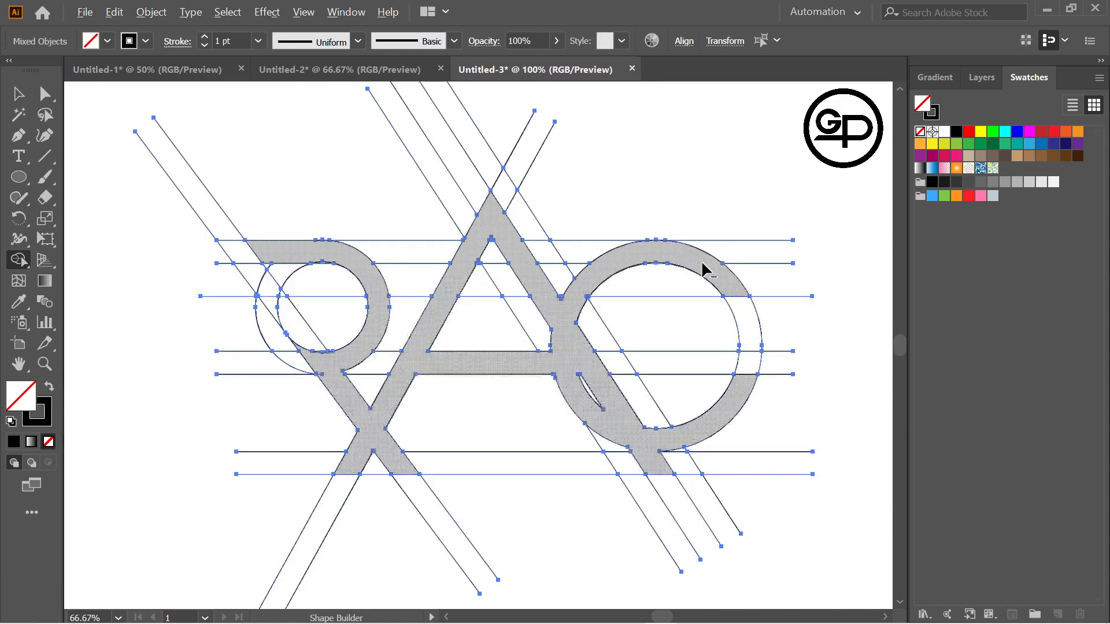
scroll(607, 258, up, 2)
scroll(603, 246, up, 3)
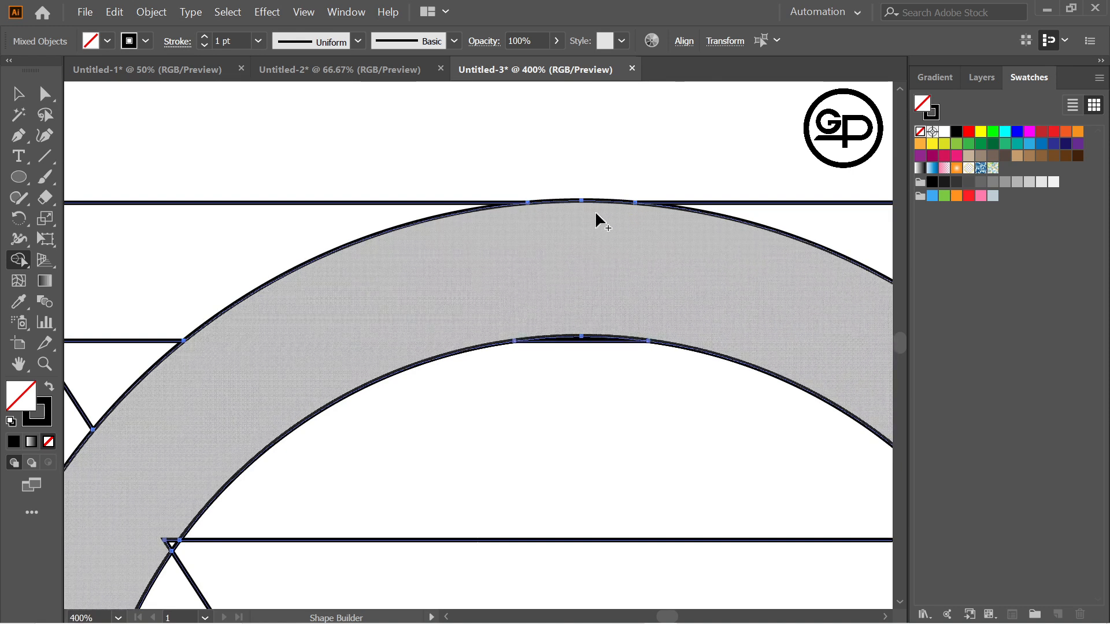
scroll(598, 236, down, 1)
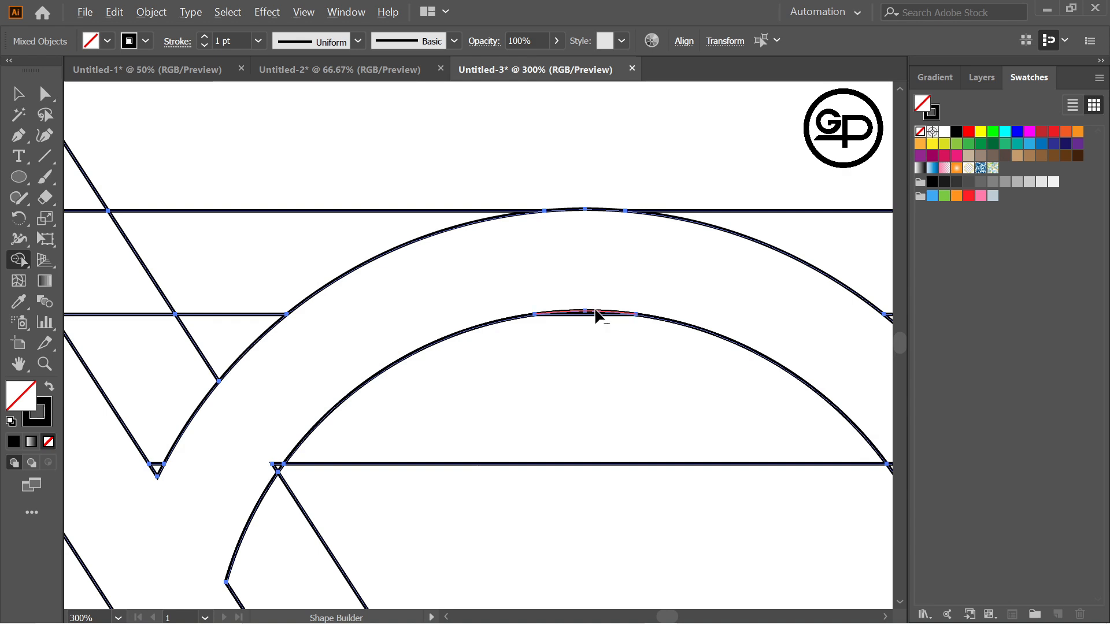
scroll(601, 277, down, 4)
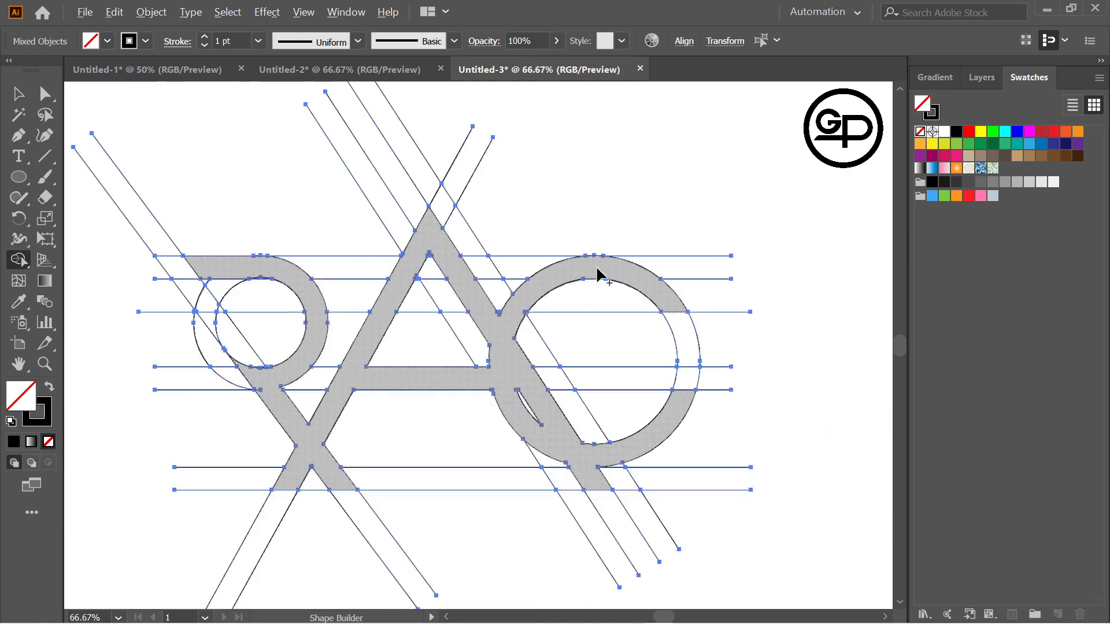
Step: Examine the A's apex and the R's bowl and leg junction at close range for leftover slivers
scroll(431, 240, up, 4)
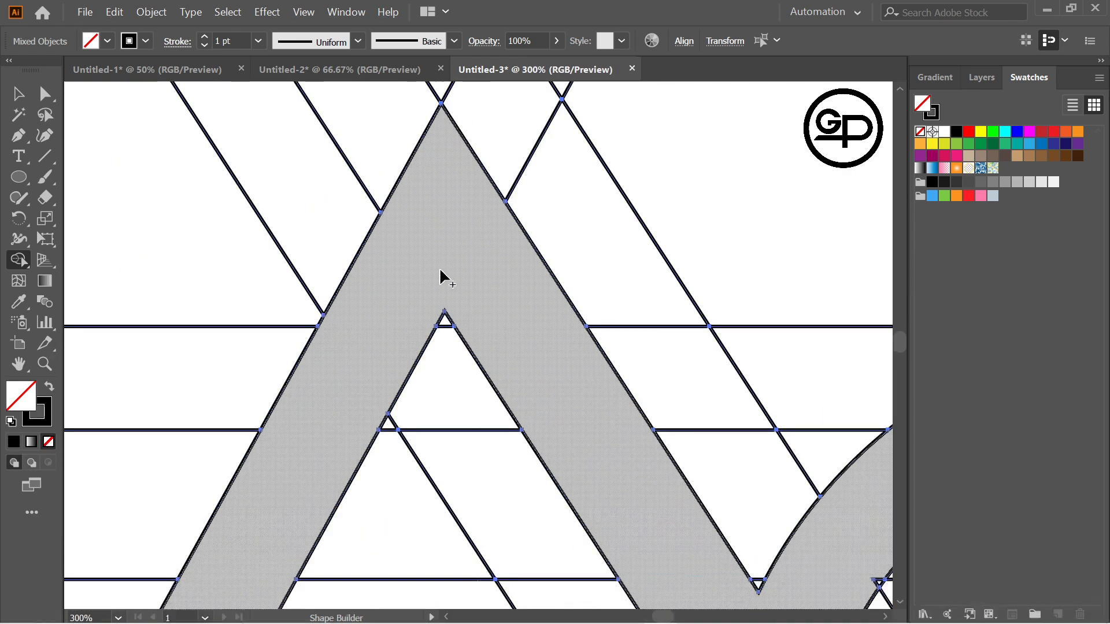
scroll(444, 278, down, 5)
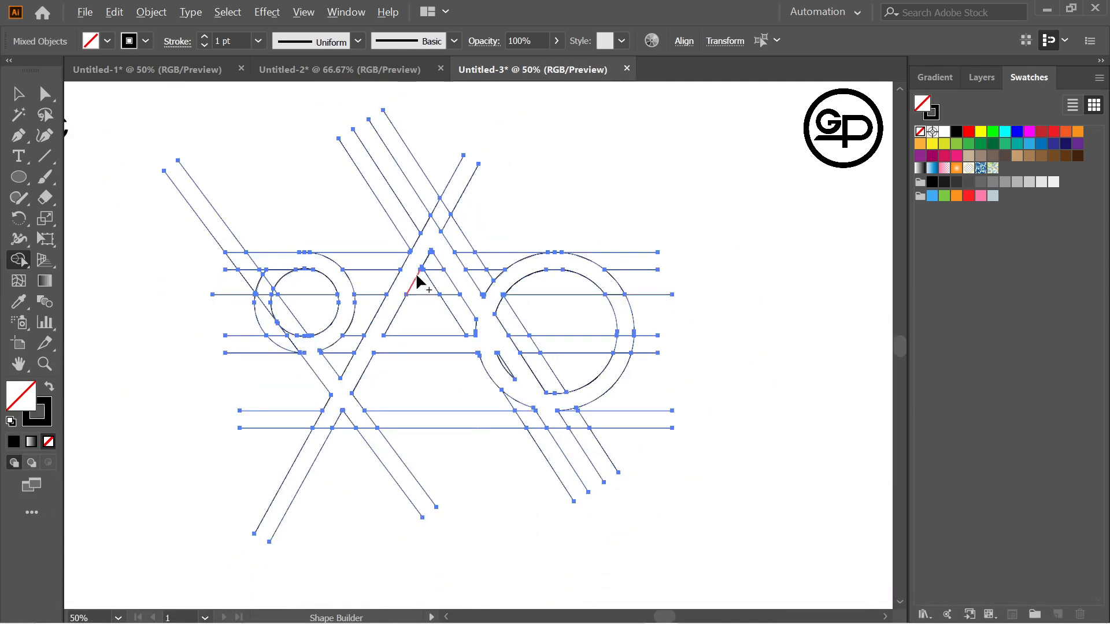
scroll(396, 266, down, 1)
scroll(403, 272, up, 1)
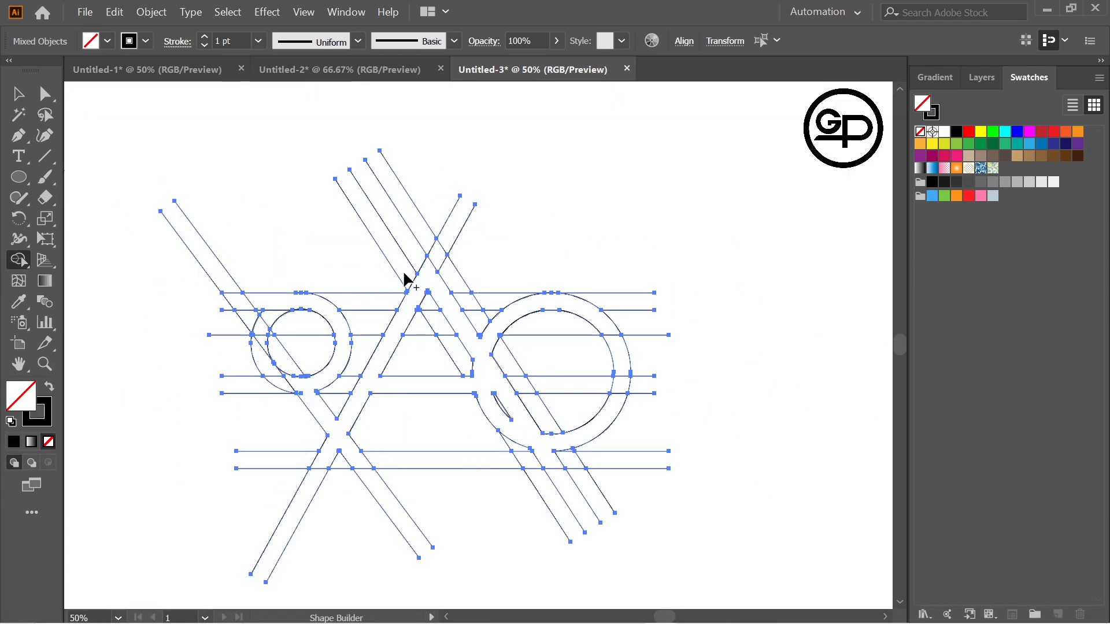
drag(457, 310, 498, 309)
drag(499, 283, 494, 280)
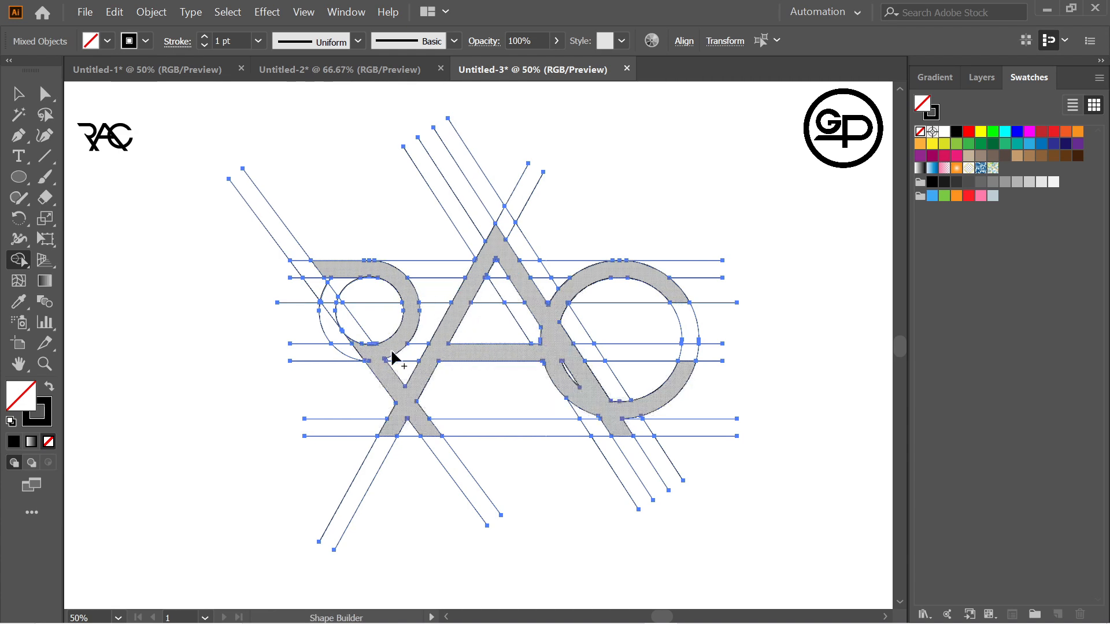
scroll(364, 362, up, 2)
scroll(364, 390, down, 1)
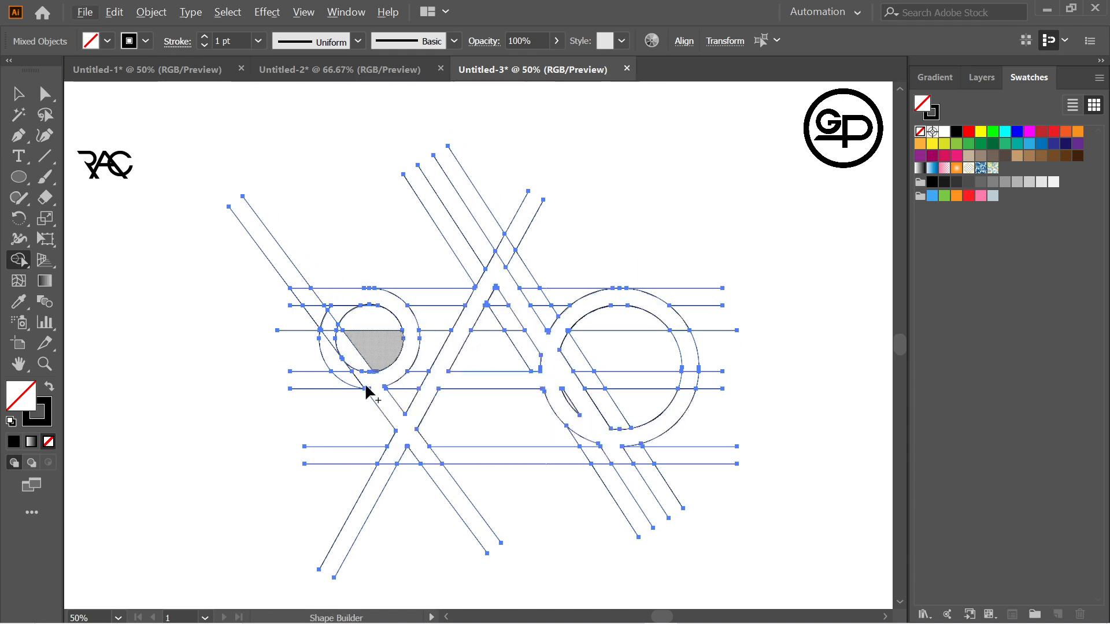
scroll(356, 387, up, 4)
mouse_move(399, 382)
mouse_down()
mouse_move(421, 397)
mouse_move(411, 380)
mouse_up()
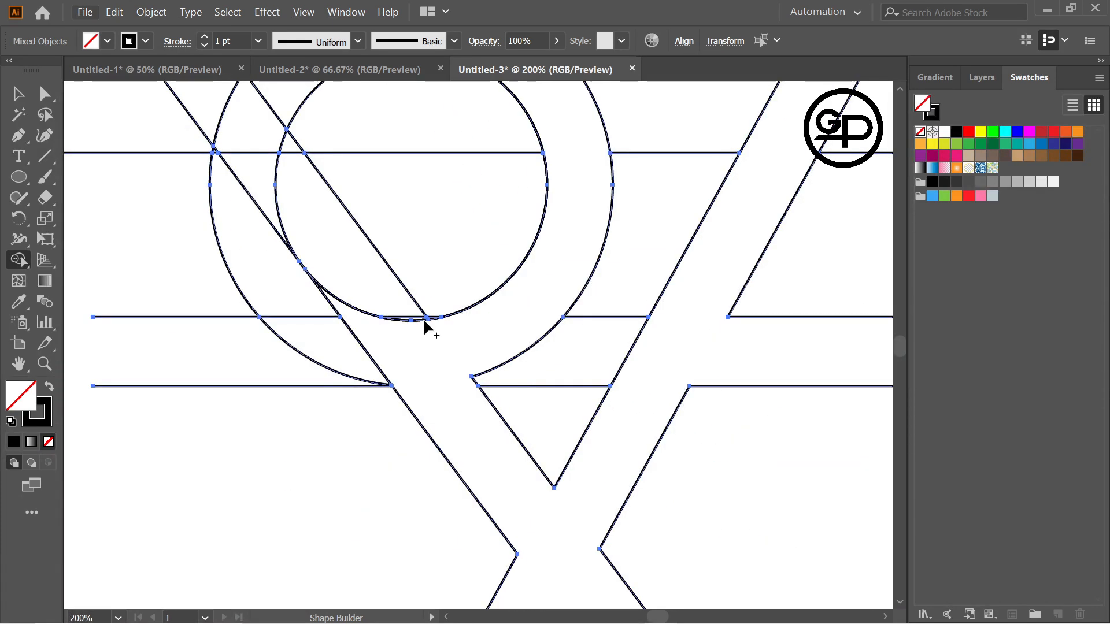
scroll(434, 318, up, 8)
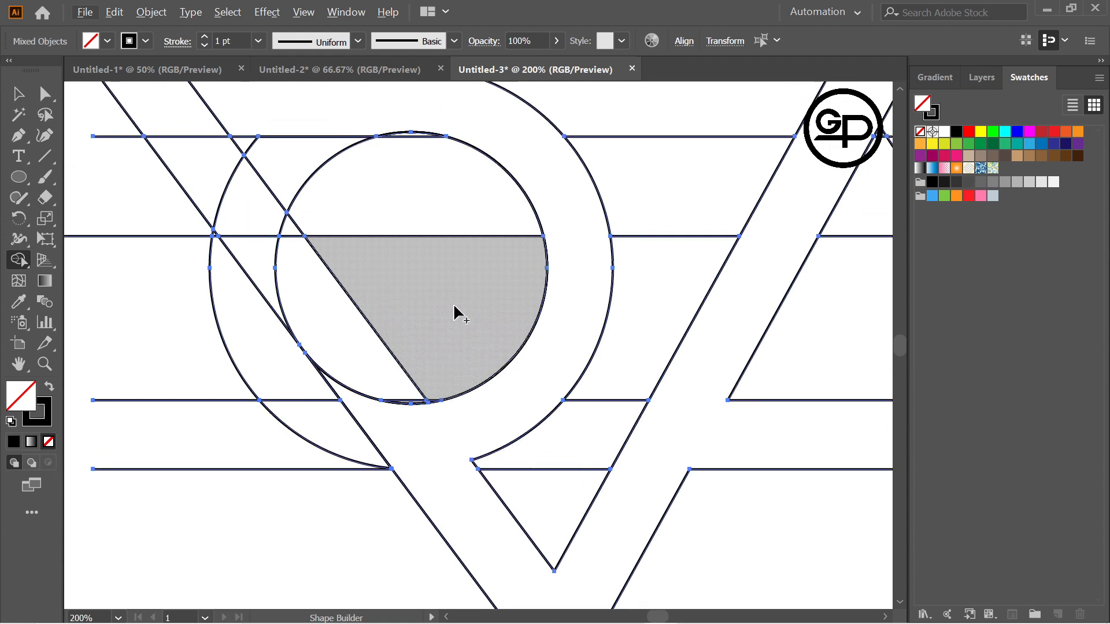
scroll(458, 251, down, 4)
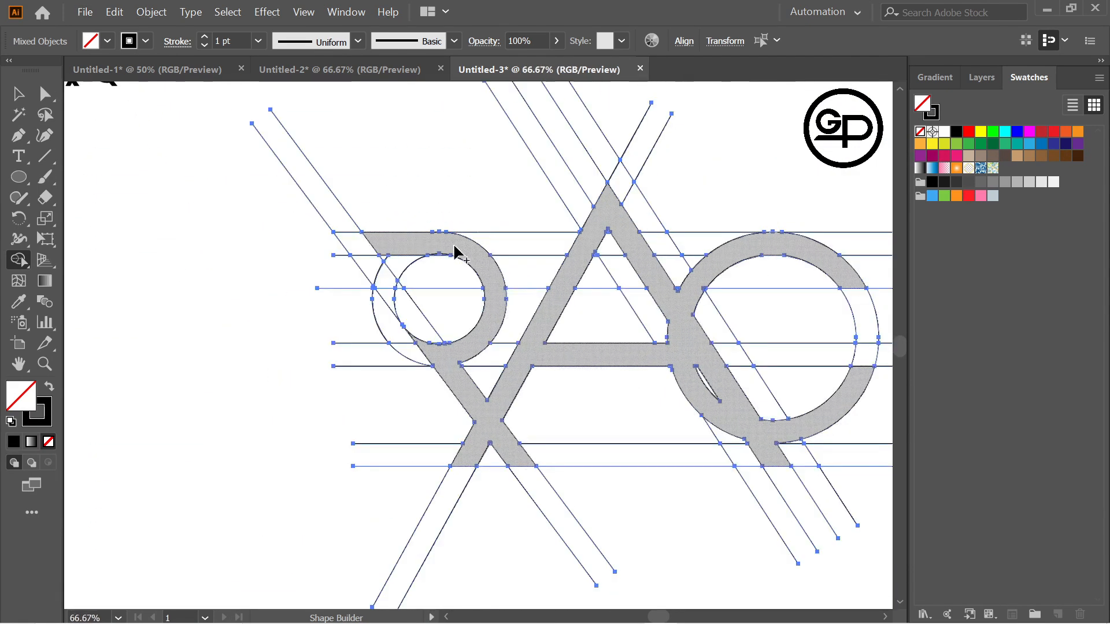
scroll(459, 250, up, 5)
scroll(433, 234, up, 2)
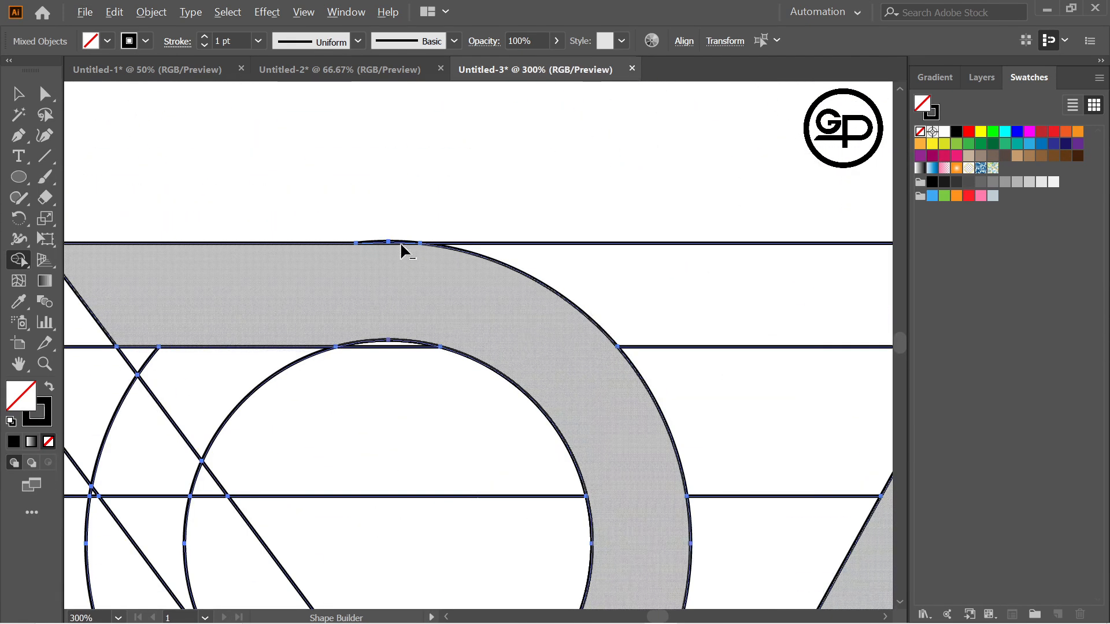
scroll(403, 256, down, 5)
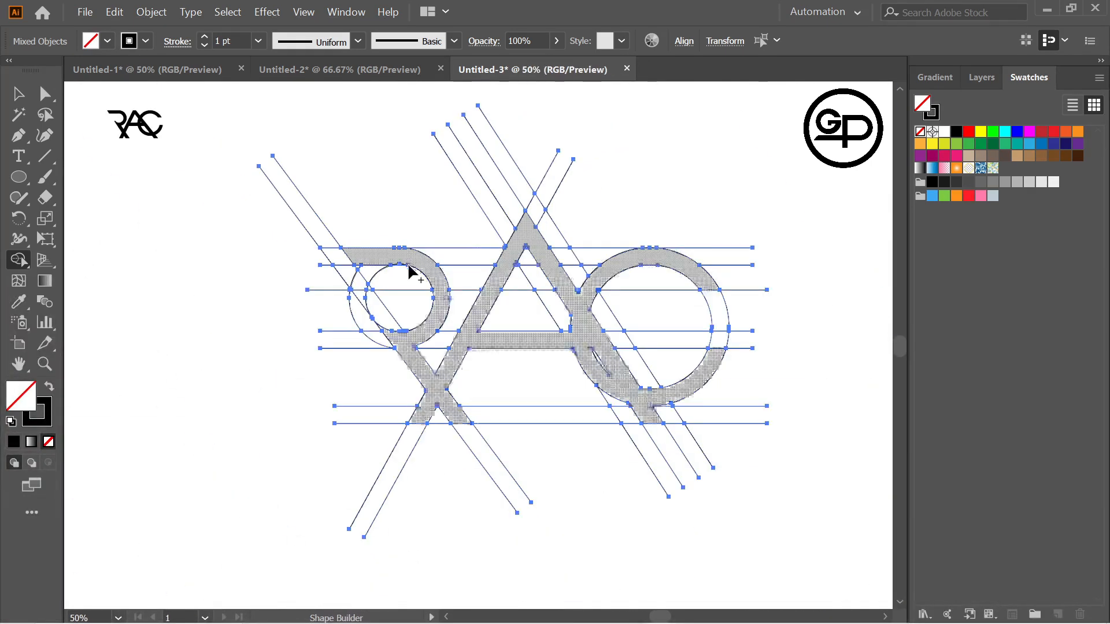
key(space)
mouse_move(570, 248)
mouse_down()
mouse_move(528, 228)
mouse_move(564, 223)
mouse_move(555, 220)
mouse_move(563, 242)
mouse_up()
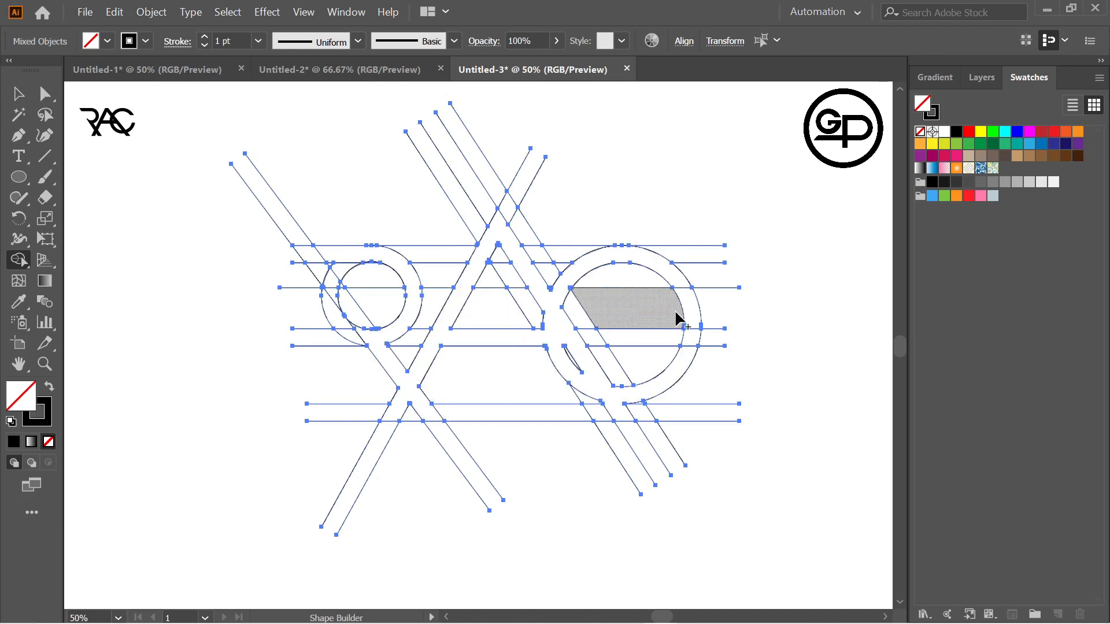
Step: Fill the merged RAC letter shape with black again and deselect all the artwork
click(957, 132)
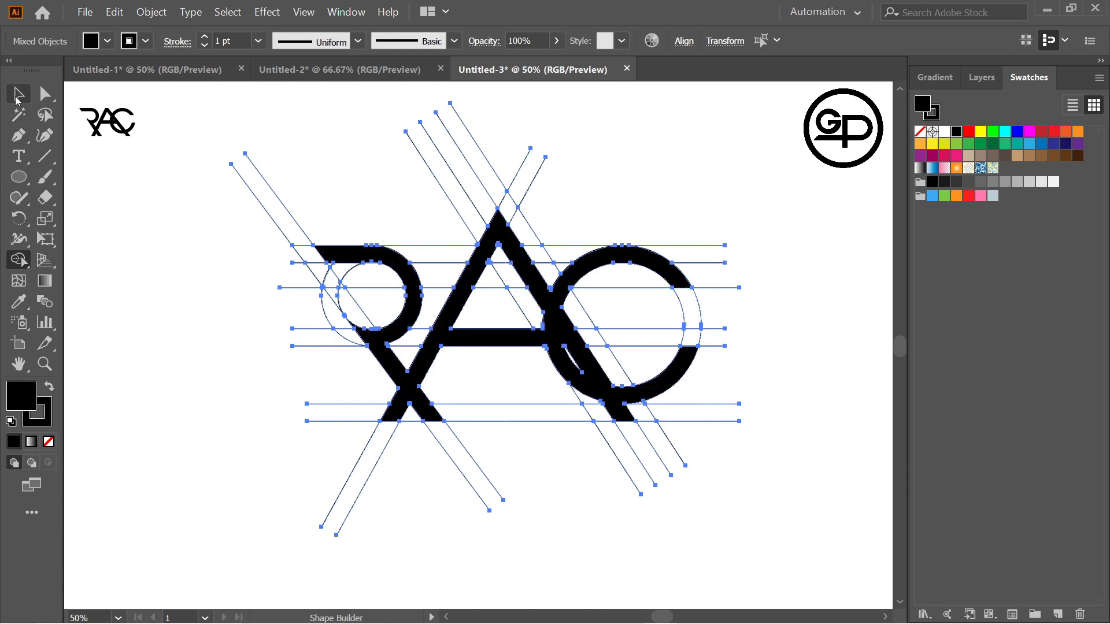
click(17, 96)
click(384, 139)
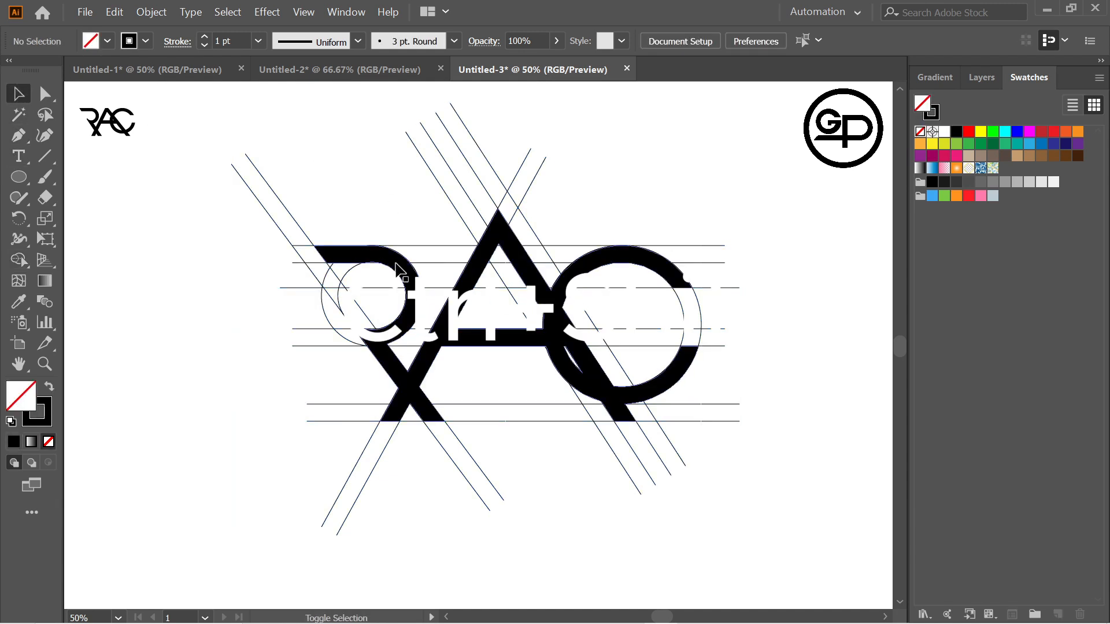
Step: Cut the black RAC letter shape out of the artwork and delete all the leftover construction lines and arcs
click(471, 288)
key(ctrl+x)
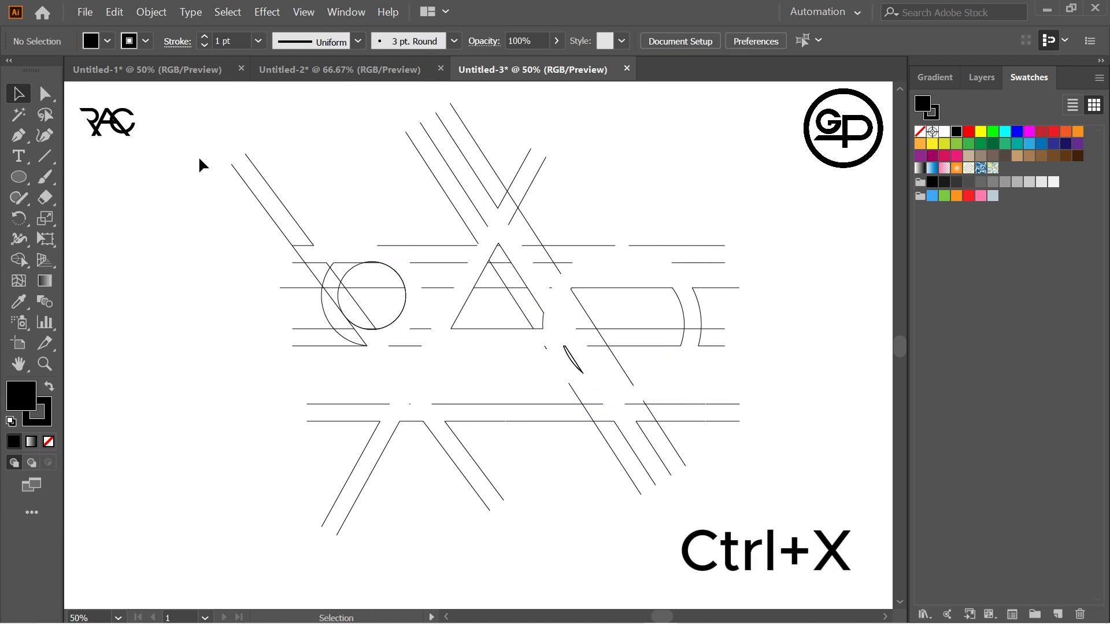
drag(185, 131, 764, 456)
key(Delete)
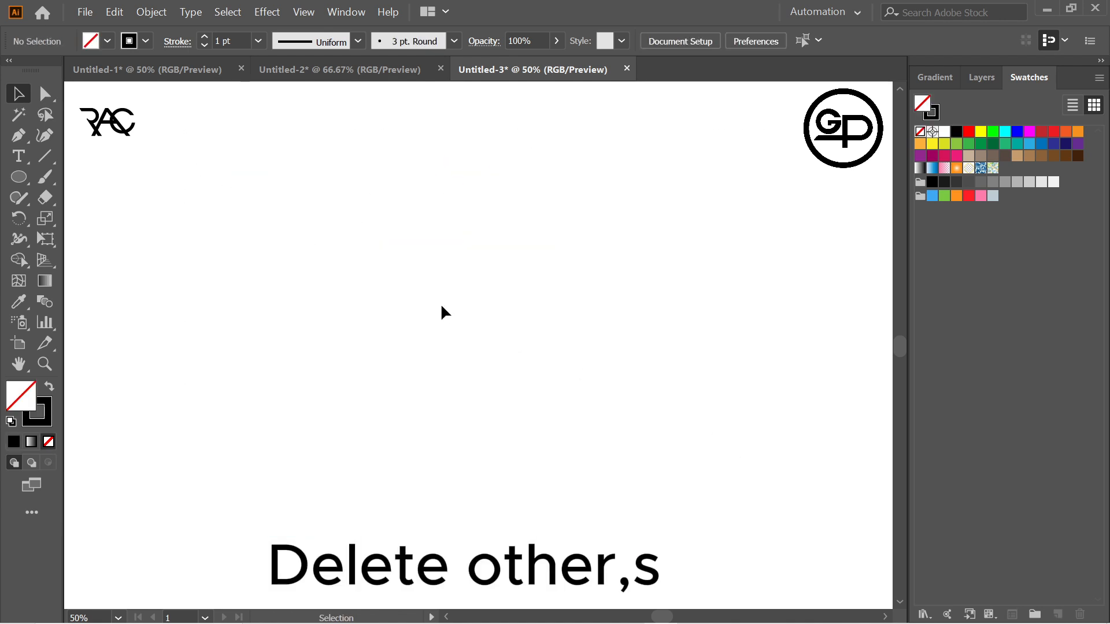
Step: Paste the RAC letter shape back onto the artboard and enlarge it proportionally about its center
key(ctrl+v)
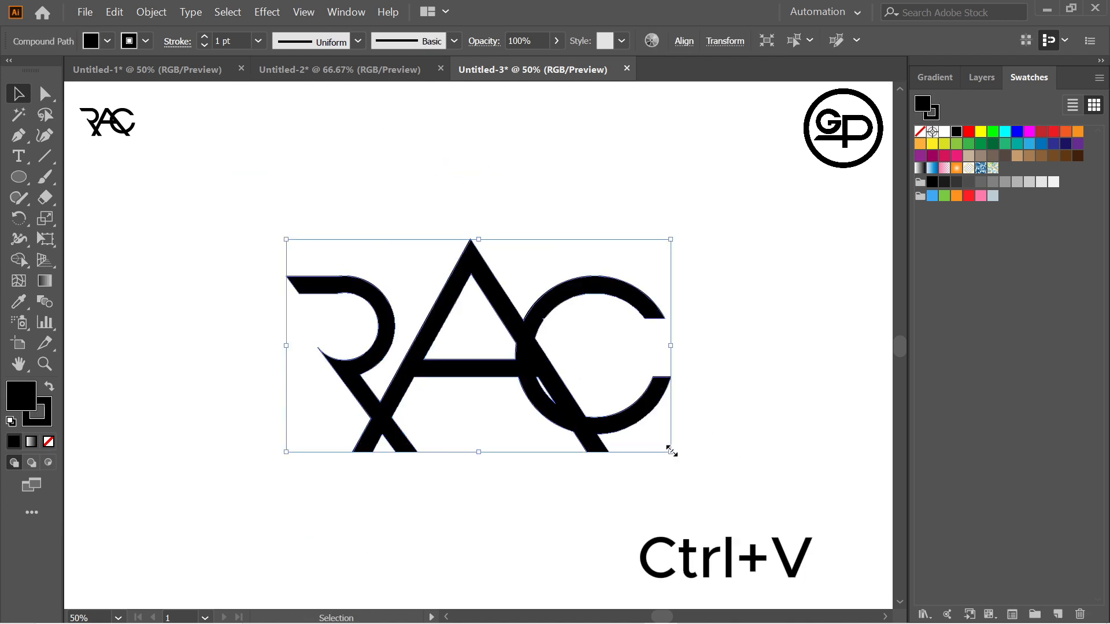
drag(672, 457, 738, 509)
click(791, 283)
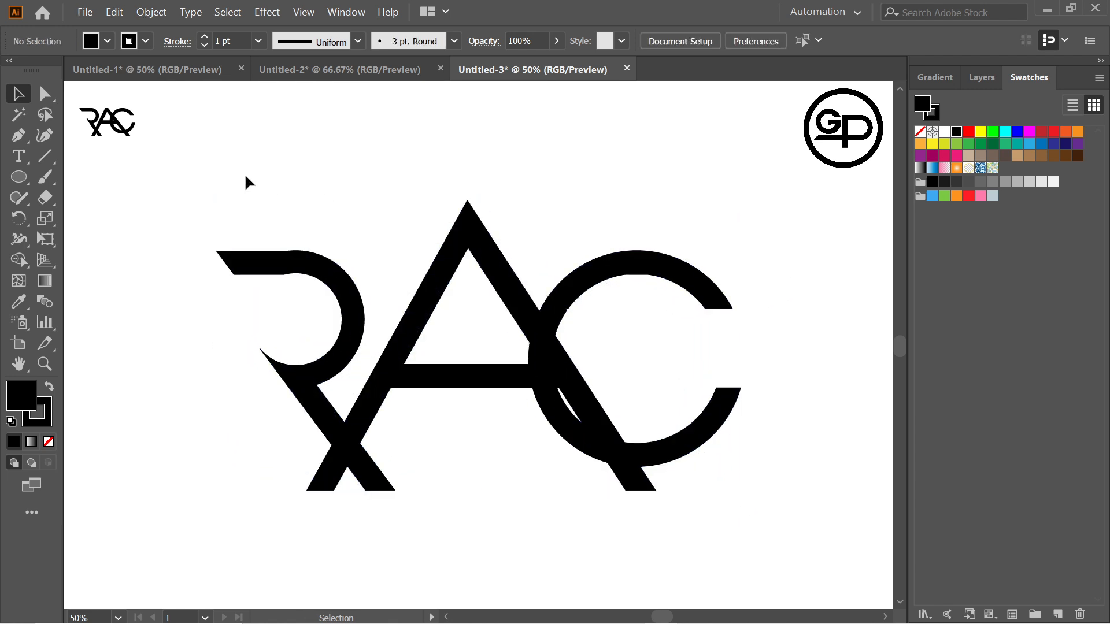
Step: Select the RAC logo and set its stroke weight to 7 pt
drag(234, 176, 762, 467)
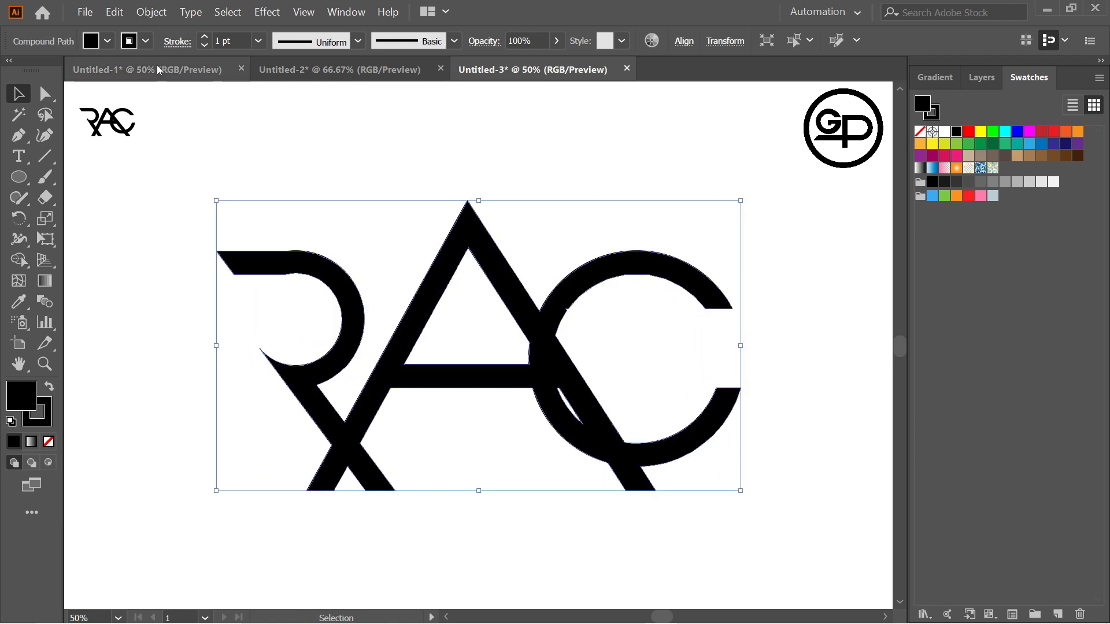
click(204, 37)
click(205, 37)
click(204, 37)
click(205, 36)
click(204, 36)
click(204, 36)
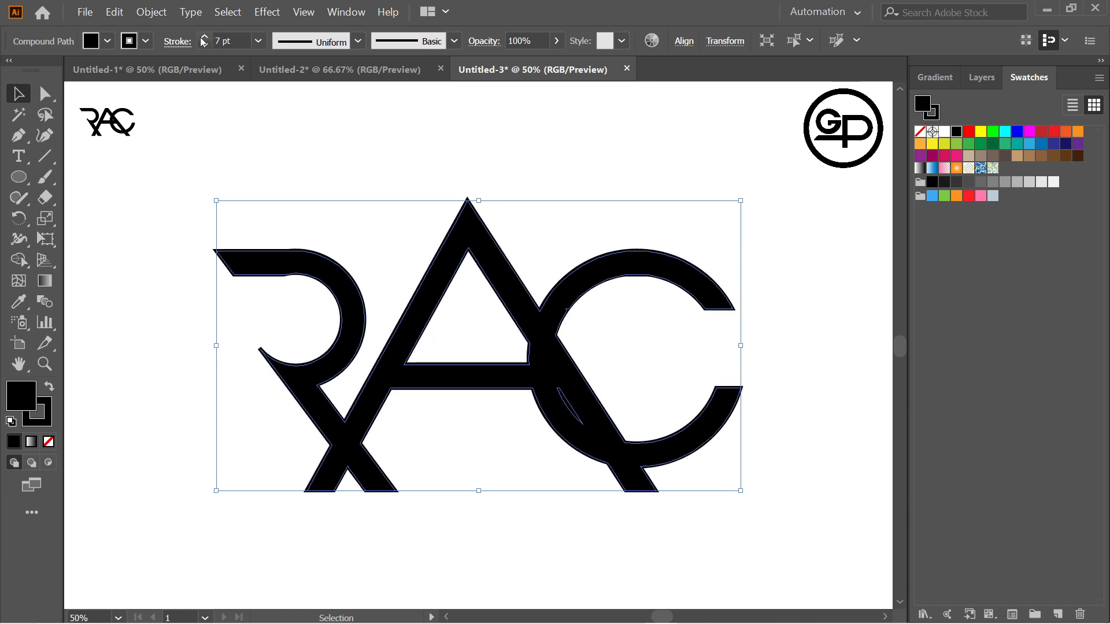
Step: Expand the logo's fill and stroke into outlined shapes and deselect it
click(149, 12)
click(174, 164)
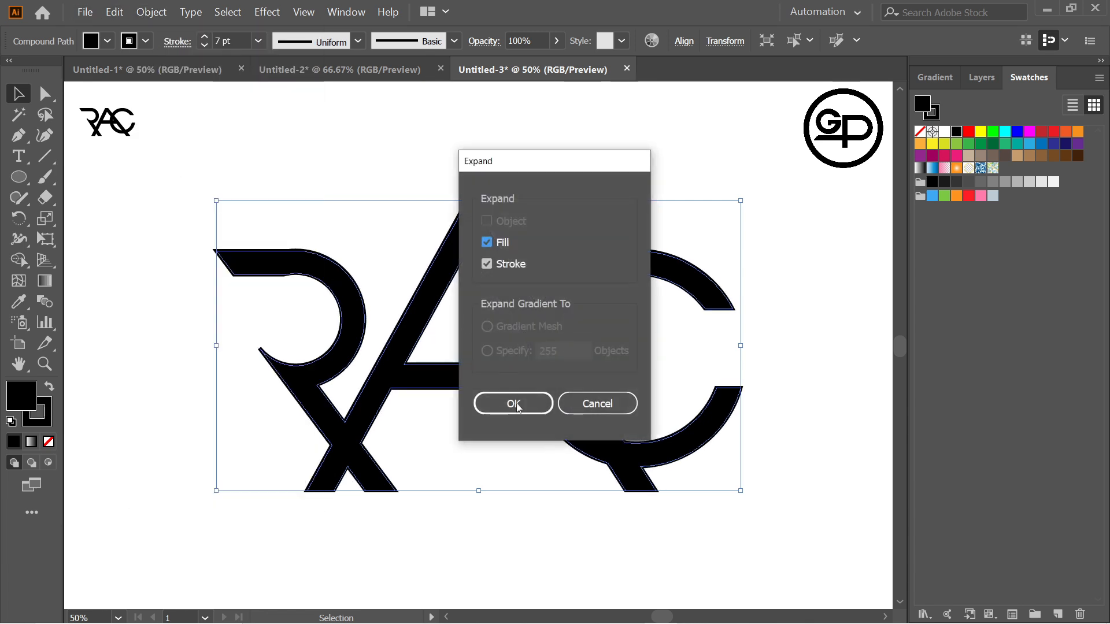
click(522, 411)
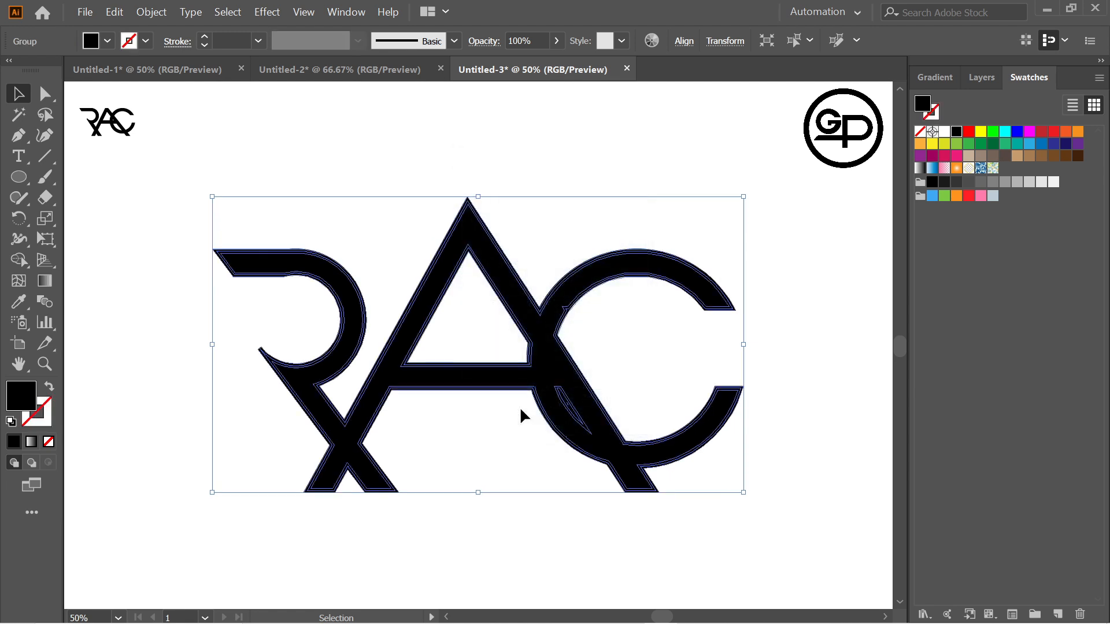
click(25, 112)
click(549, 194)
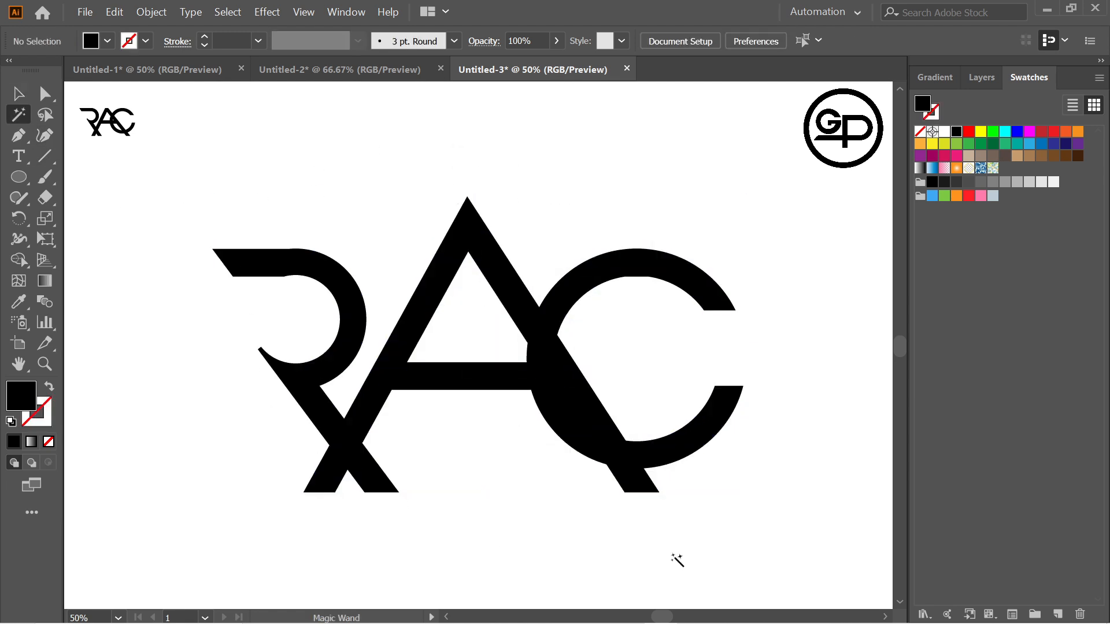